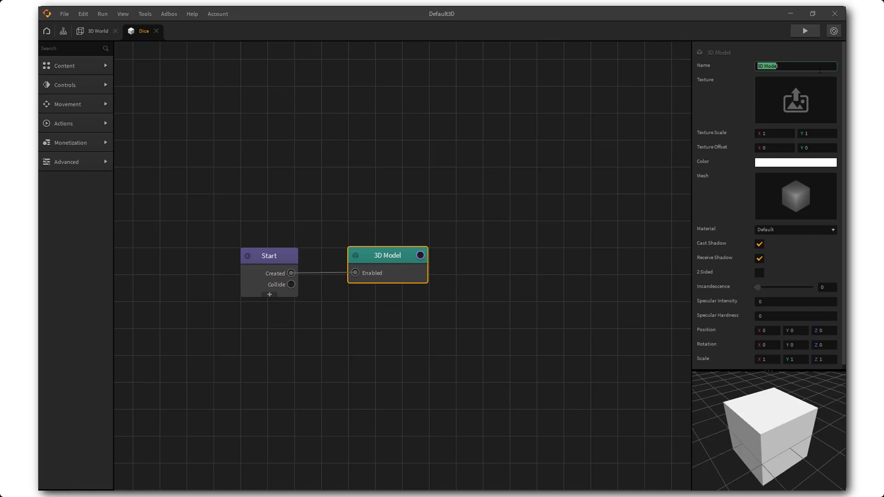
Rename the 3D Model node Dice Base and move it up, above the level of the Start node.
text(Dicee Bas)
key(Left)
key(Left)
key(Left)
key(Left)
key(Left)
key(Return)
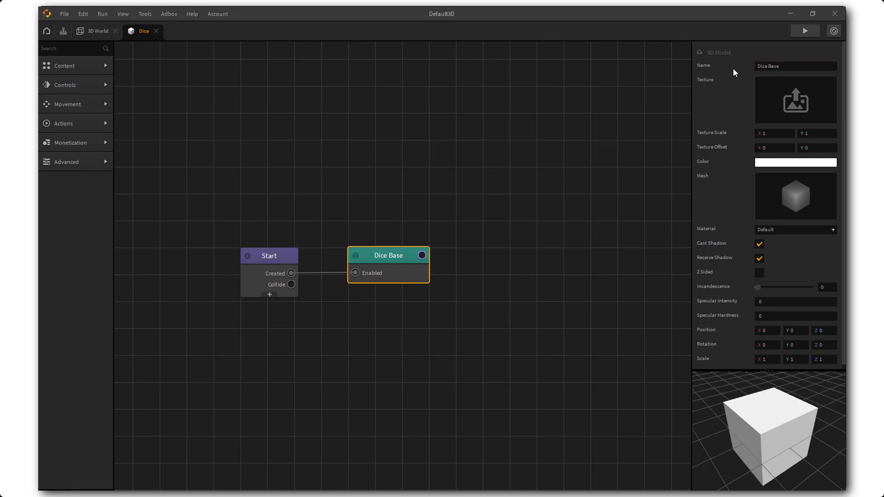
click(610, 195)
drag(399, 259, 404, 211)
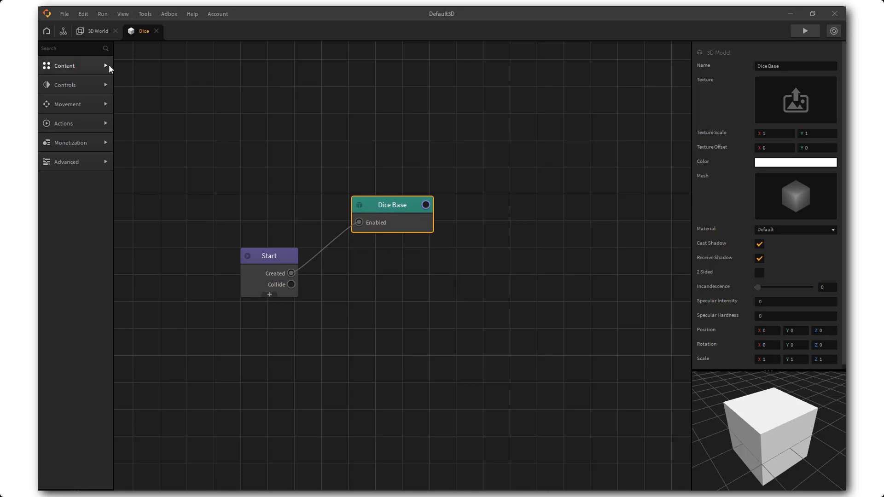
Add a second 3D Model node connected to Start's Created output and name it 1.
click(83, 63)
mouse_move(58, 92)
mouse_down()
mouse_move(381, 286)
mouse_move(291, 273)
mouse_up()
drag(377, 291, 370, 291)
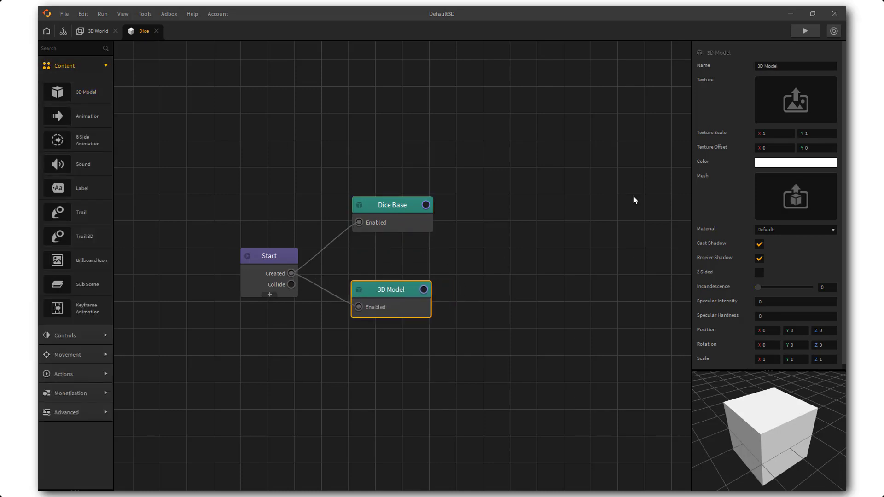
drag(783, 66, 743, 70)
text(1)
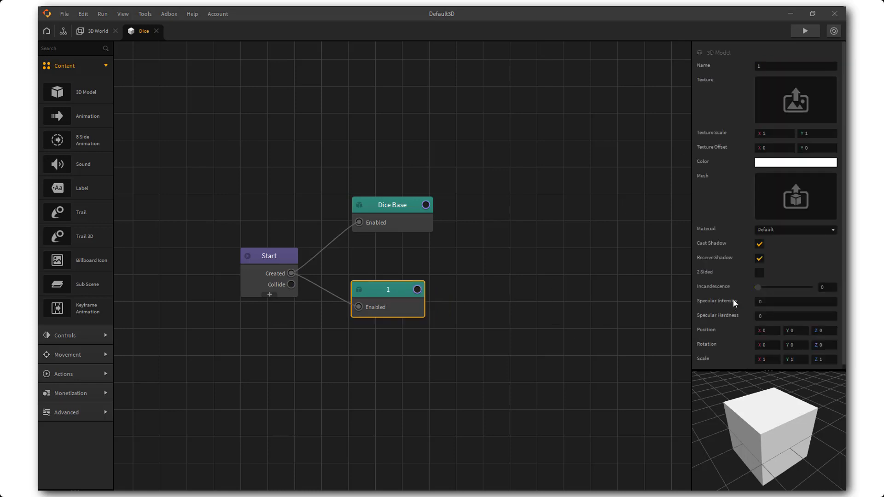
Assign the Cylinder mesh to node 1 and set its color to black.
click(831, 180)
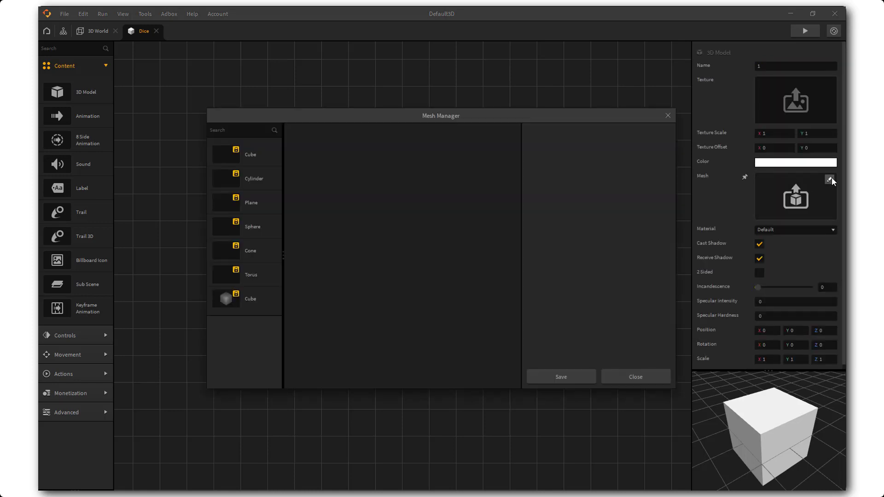
click(260, 180)
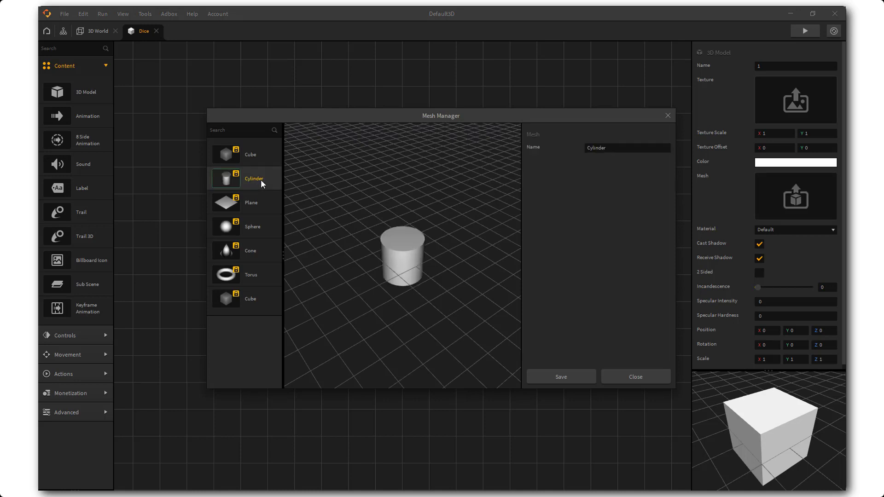
click(548, 381)
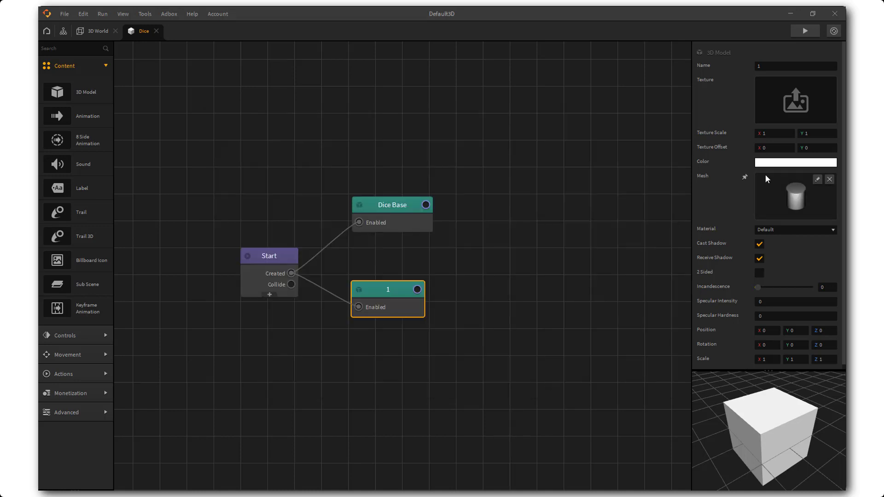
click(775, 164)
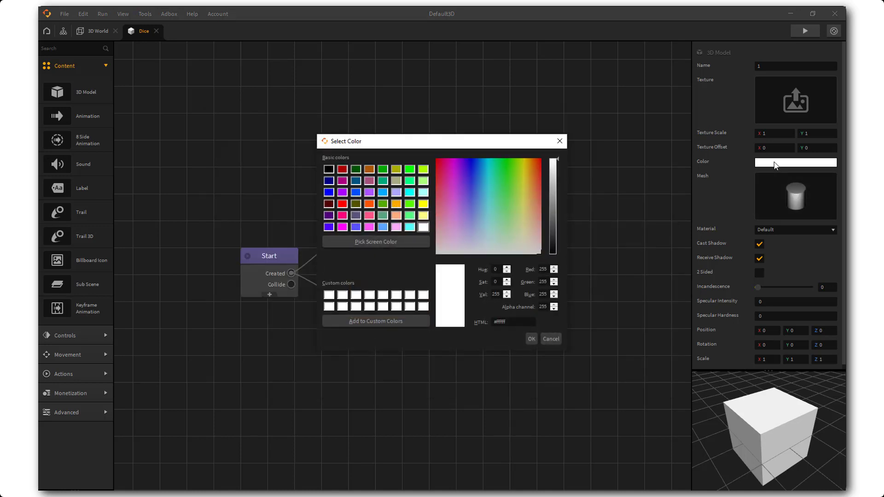
click(554, 252)
click(534, 339)
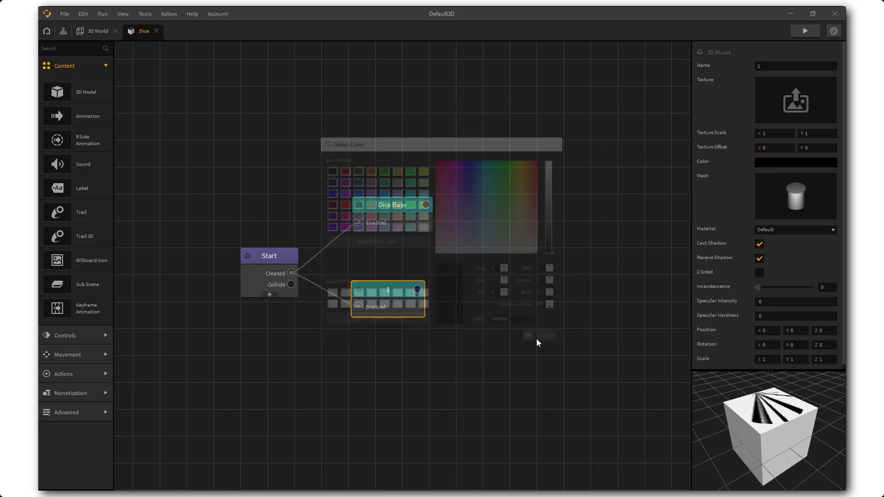
Set node 1's Y position to 0.92 and its X, Y and Z scale to 0.2.
click(805, 330)
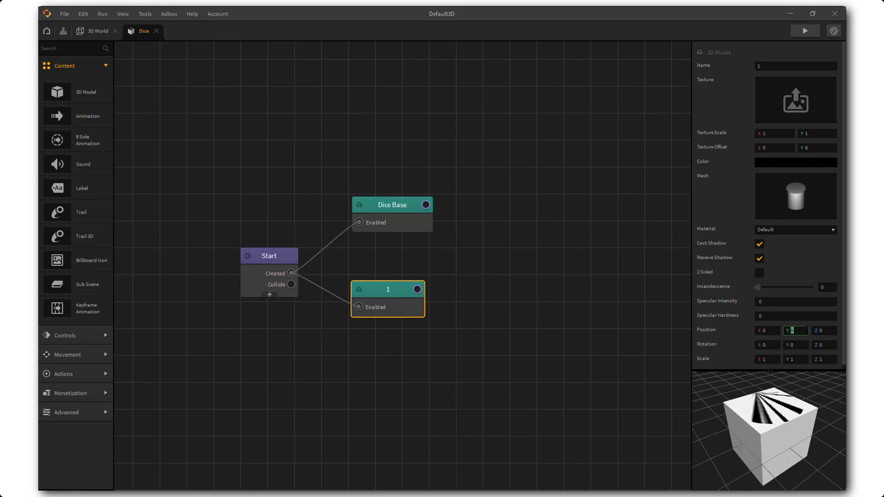
text(0.92)
click(776, 359)
text(0.2)
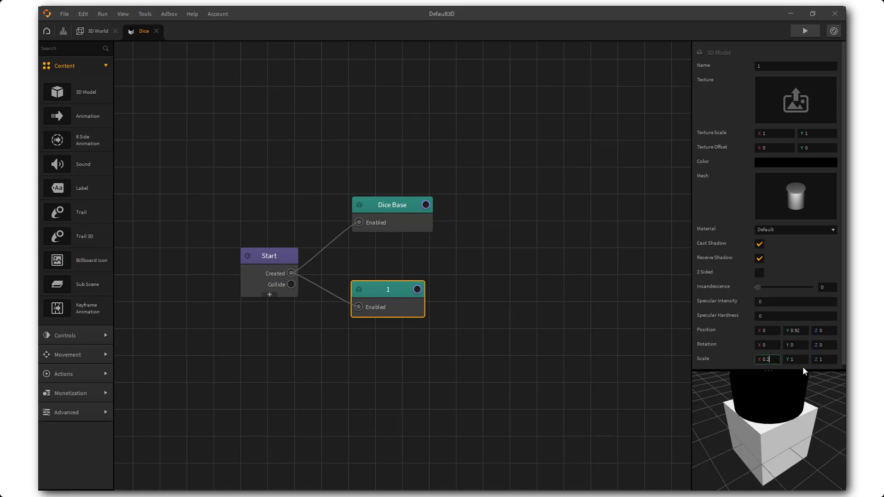
click(831, 359)
text(0.2)
click(806, 360)
text(0.2)
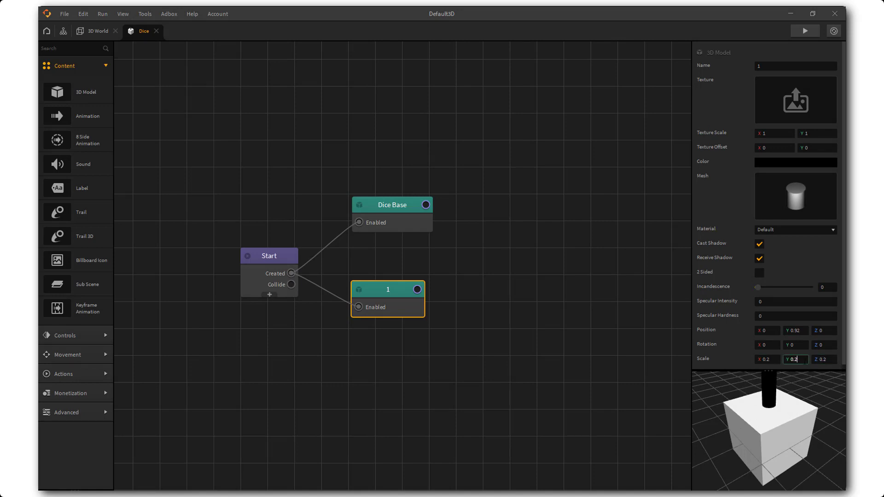
Flatten the cylinder of node 1 by setting its Y scale to 0.1.
click(733, 362)
mouse_move(790, 414)
mouse_down()
mouse_move(800, 388)
mouse_move(798, 411)
mouse_move(824, 456)
mouse_move(805, 443)
mouse_move(809, 402)
mouse_move(811, 440)
mouse_move(734, 409)
mouse_move(795, 430)
mouse_up()
click(794, 360)
scroll(791, 433, down, 3)
Try a wider dot by setting node 1's X and Z scale to 0.3.
double_click(766, 359)
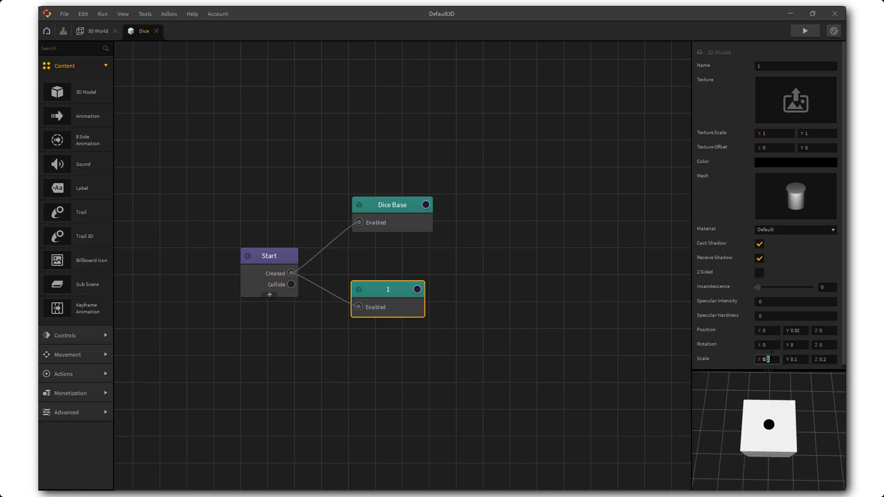
text(2)
text(0.3)
key(Return)
double_click(824, 360)
triple_click(823, 359)
text(0.3)
key(Return)
Set node 1's X and Z scale back to 0.2.
double_click(767, 360)
text(2)
key(Return)
double_click(825, 360)
text(2)
click(727, 356)
Duplicate node 1, place the copy below the Start node and rename it 6.
drag(765, 424, 768, 443)
drag(385, 288, 385, 280)
key(ctrl+d)
drag(385, 326, 251, 388)
click(764, 66)
text(6)
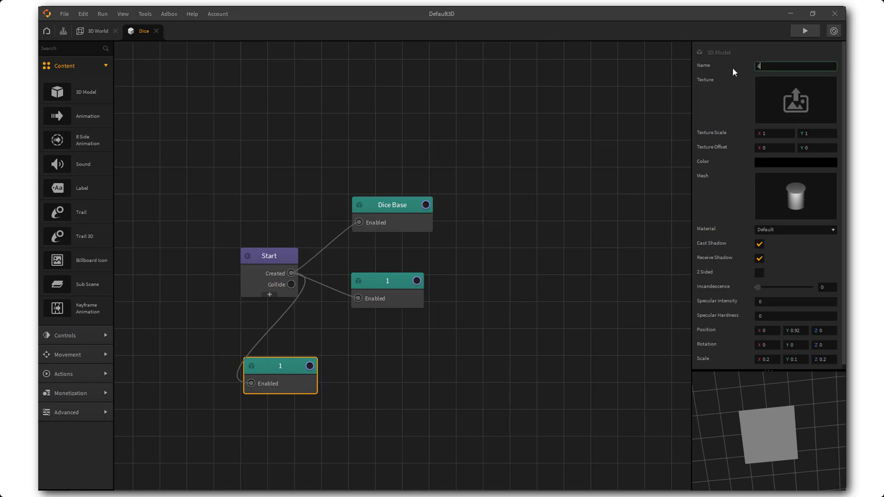
key(Return)
Position the dot of node 6 in a corner of the underside at X 0.5, Y -0.92, Z 0.5.
click(792, 330)
text(-)
key(Return)
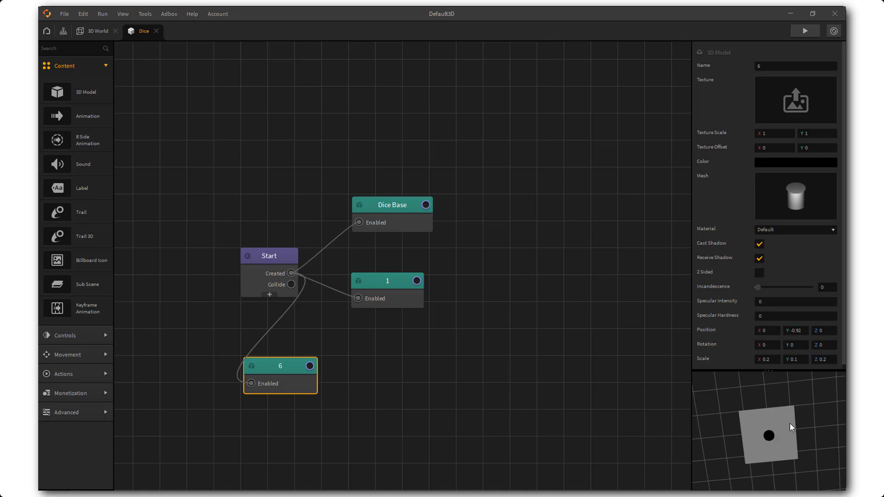
click(767, 331)
text(.5)
key(Return)
drag(783, 405, 782, 355)
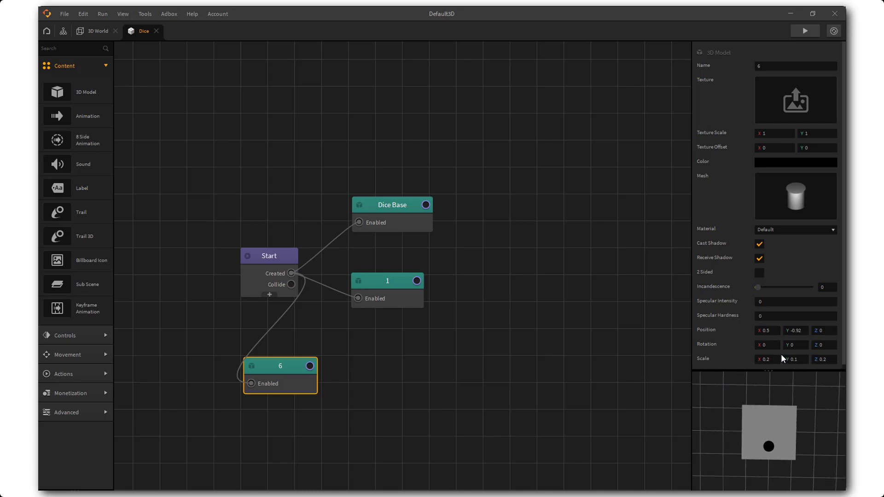
click(823, 330)
text(.5)
click(395, 372)
Duplicate node 6 and set the copy's X position to 0.
click(283, 370)
key(ctrl+d)
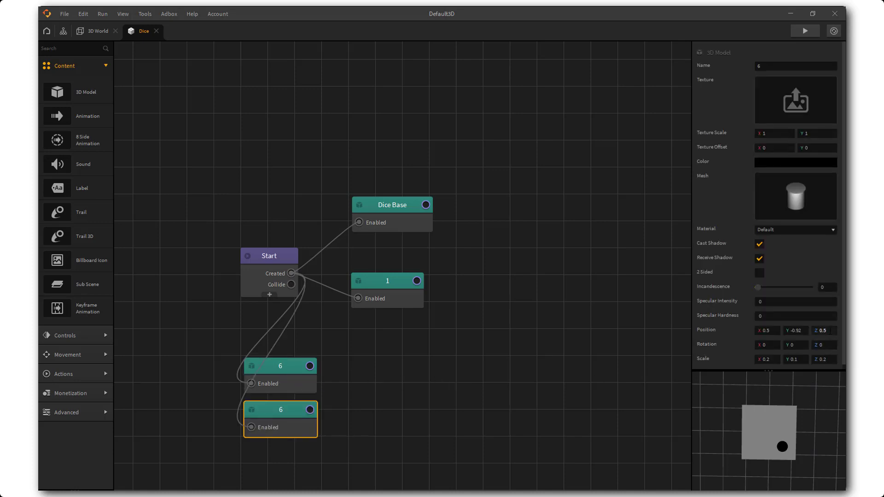
click(830, 331)
click(764, 330)
text(0)
click(735, 341)
Duplicate the second node 6 and set the new copy's X position to -0.5.
key(ctrl+d)
click(775, 331)
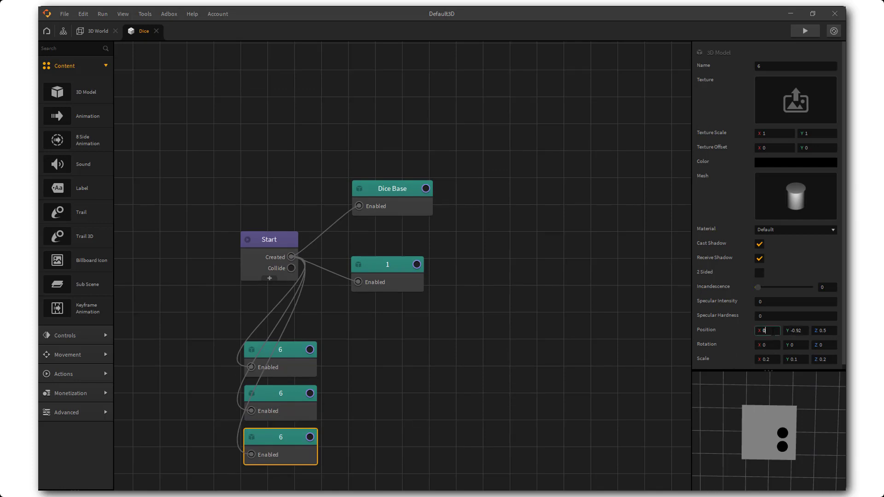
text(-0.5)
click(818, 481)
mouse_move(814, 435)
mouse_down()
mouse_move(762, 415)
mouse_move(778, 394)
mouse_move(786, 443)
mouse_move(813, 446)
mouse_move(819, 427)
mouse_up()
Select all three 6 nodes and move them together further below the Start node.
drag(470, 396, 538, 377)
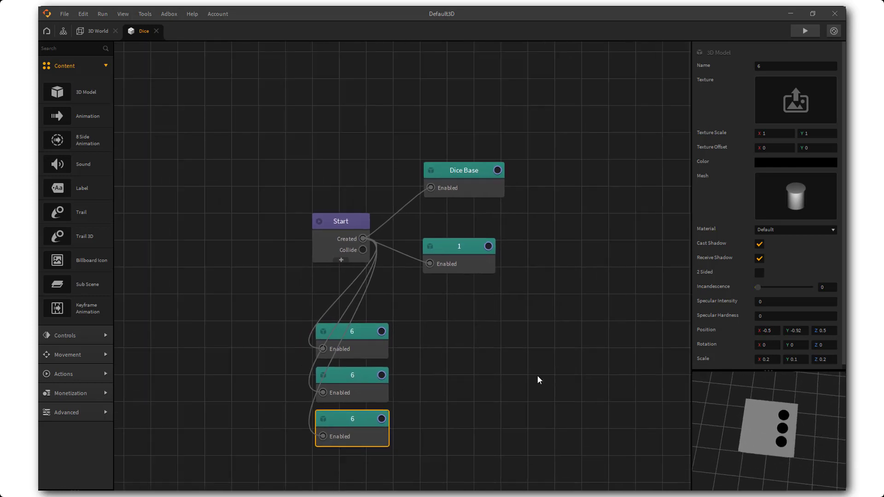
shift+click(367, 380)
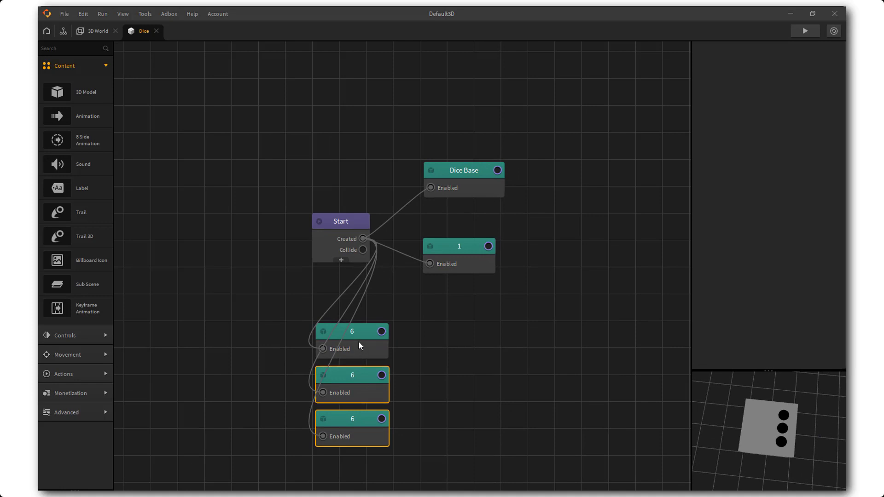
shift+drag(359, 341, 355, 365)
drag(444, 366, 466, 312)
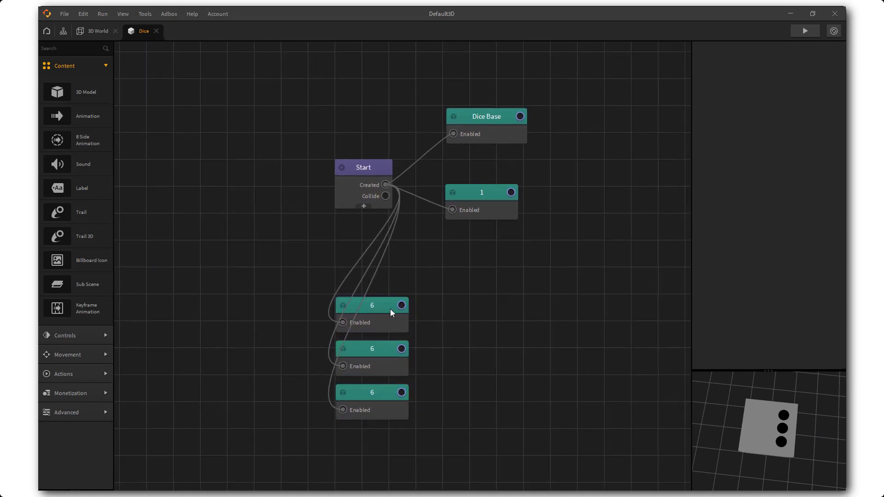
Duplicate the uppermost node 6 and set the copy's Z position to -0.5.
click(383, 308)
key(ctrl+d)
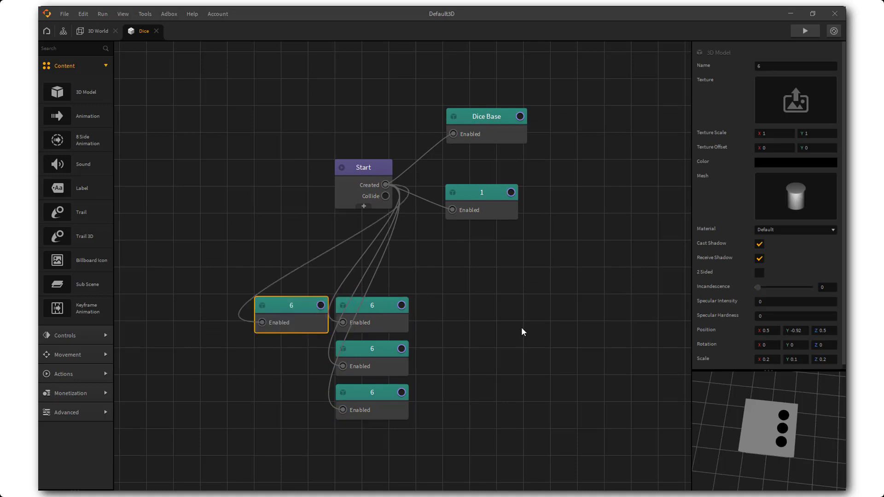
click(763, 331)
click(821, 331)
click(631, 370)
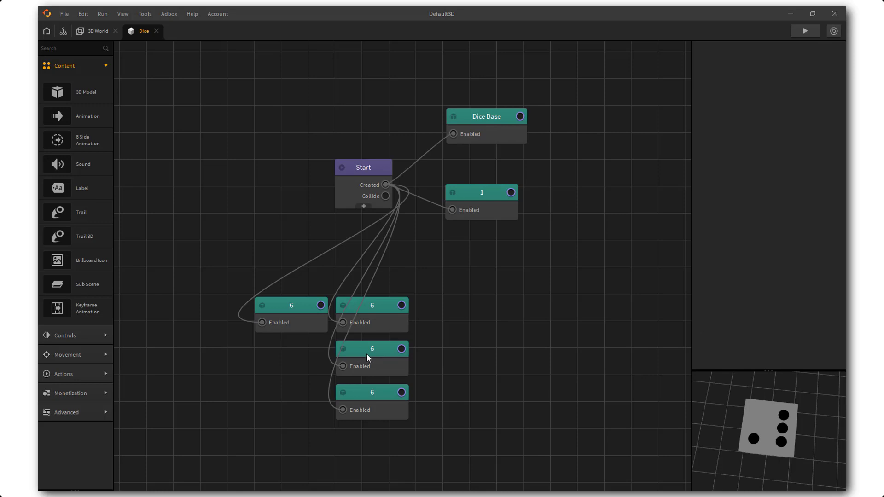
Duplicate the middle node 6 and set its copy's Z position to -0.5.
click(366, 353)
key(ctrl+d)
click(820, 330)
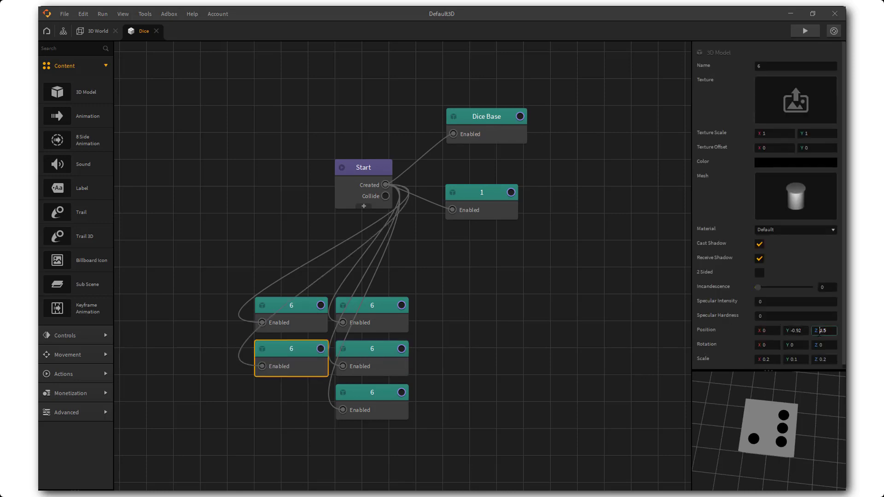
text(-)
click(651, 362)
Duplicate the lowest node 6, set its copy's Z position to -0.5 and check the six-dot face in the preview.
click(375, 393)
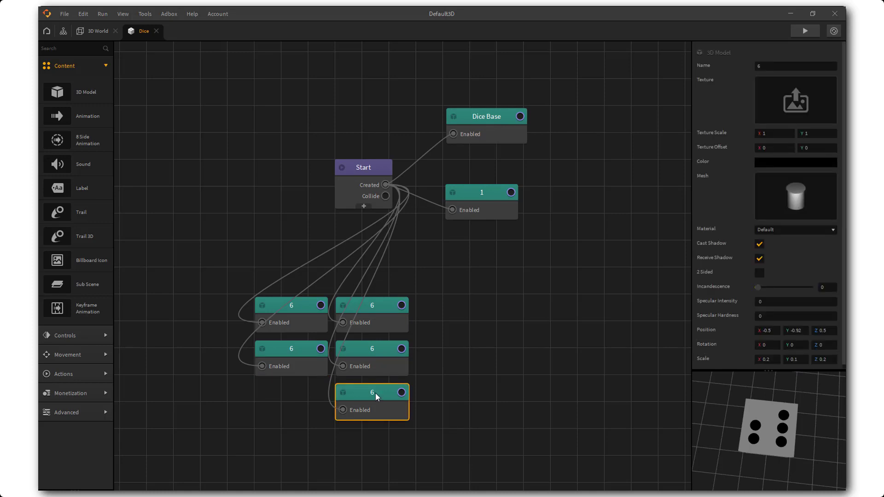
key(ctrl+d)
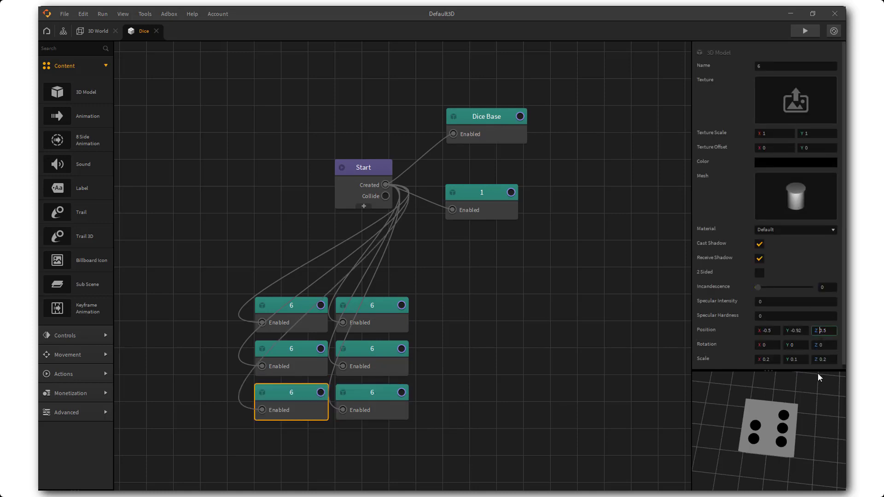
text(-)
click(557, 390)
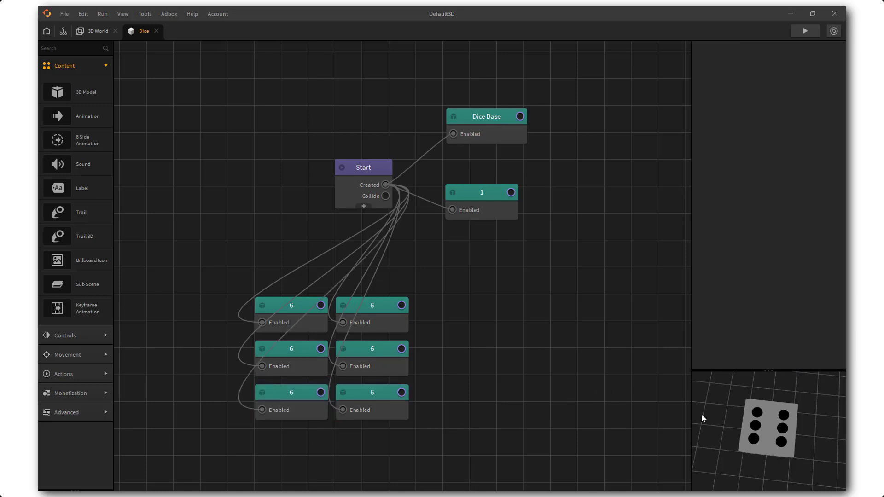
middle_drag(788, 435, 788, 357)
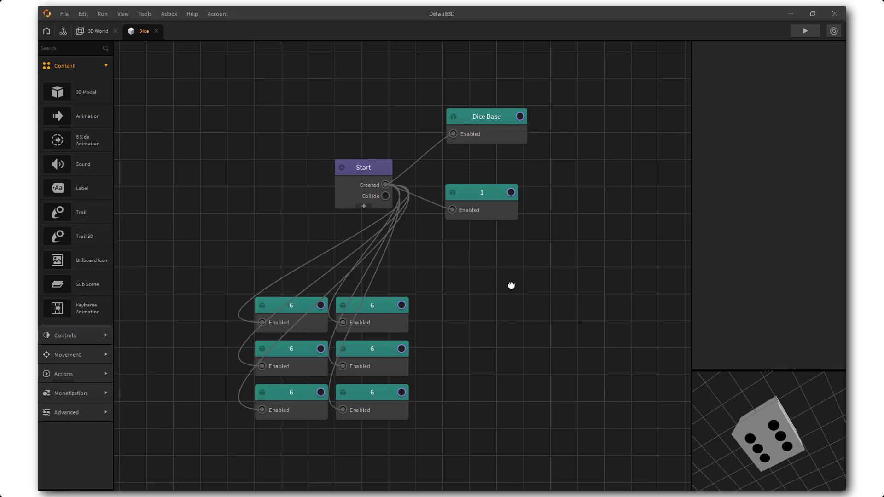
Move node 1 closer to Dice Base, duplicate it, place the copy further below and rename it 2.
drag(511, 285, 450, 278)
drag(388, 182, 391, 162)
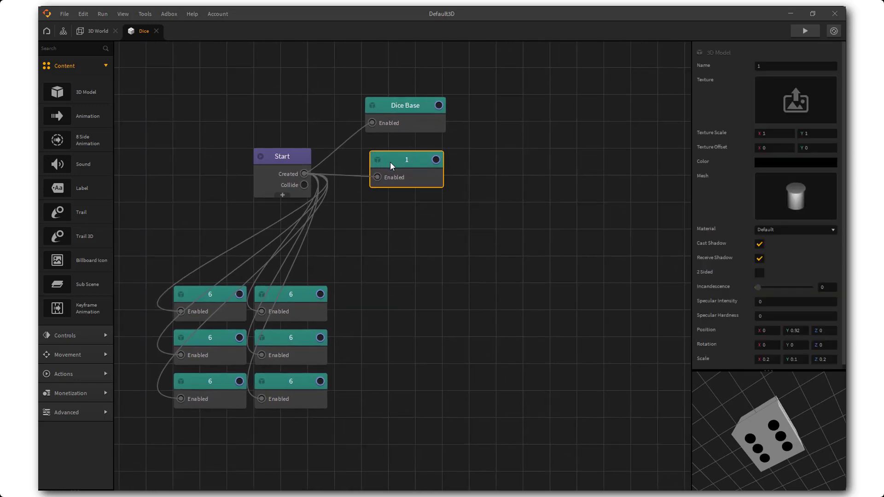
key(ctrl+d)
drag(389, 202, 400, 265)
middle_drag(803, 412, 773, 454)
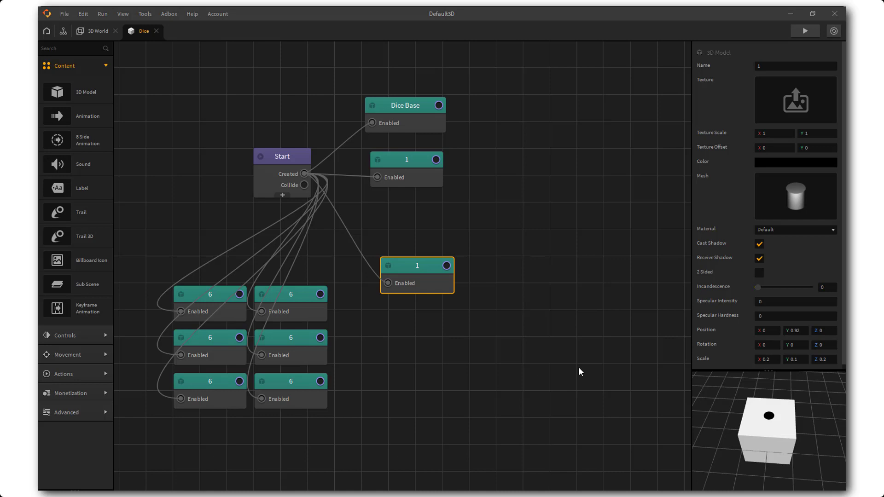
click(759, 66)
text(2)
click(625, 173)
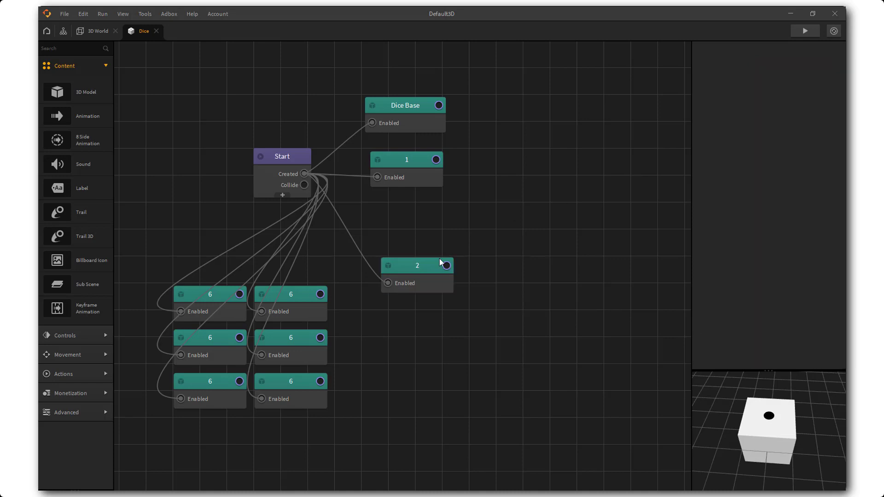
drag(419, 264, 435, 291)
scroll(461, 239, down, 1)
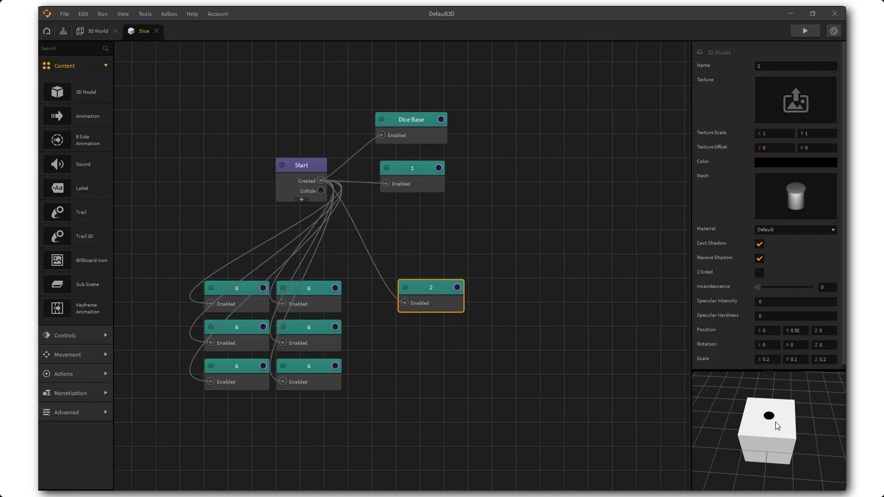
Turn the dot of node 2 sideways by setting its X rotation to 90.
drag(779, 435, 795, 418)
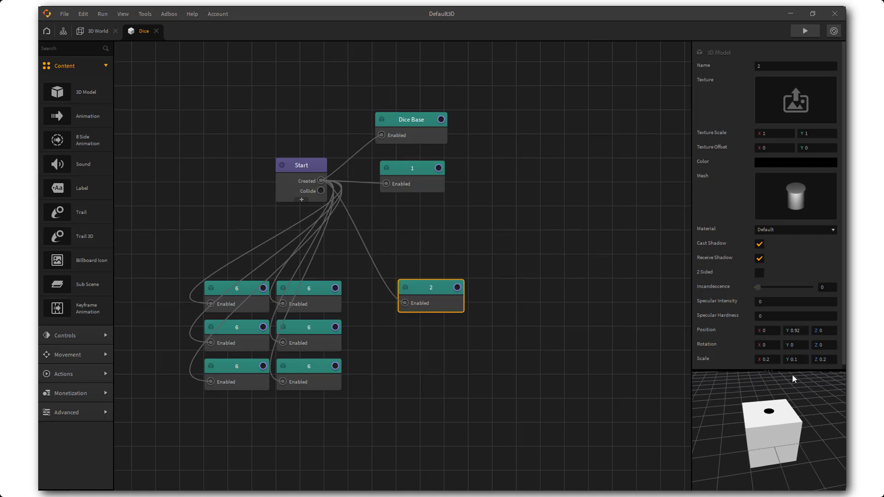
click(803, 331)
click(802, 345)
click(758, 345)
key(Return)
Set node 2's X position to 0.5.
drag(792, 442, 820, 421)
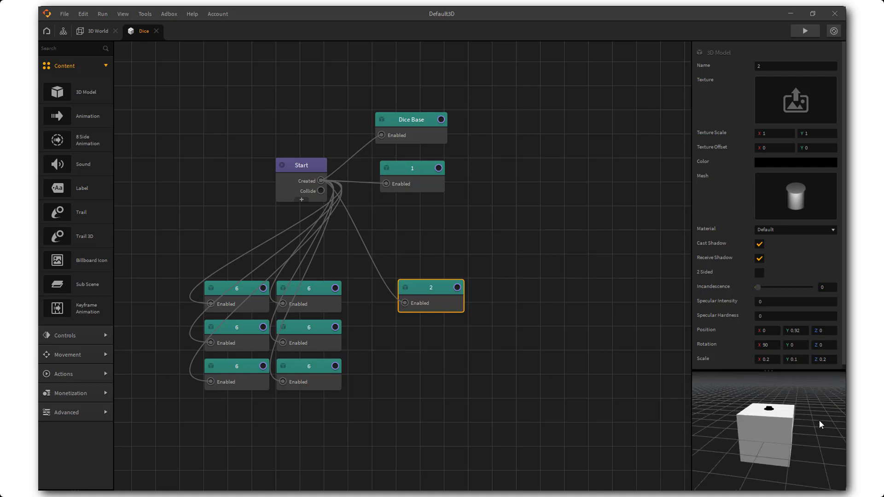
click(765, 331)
text(.5)
key(Return)
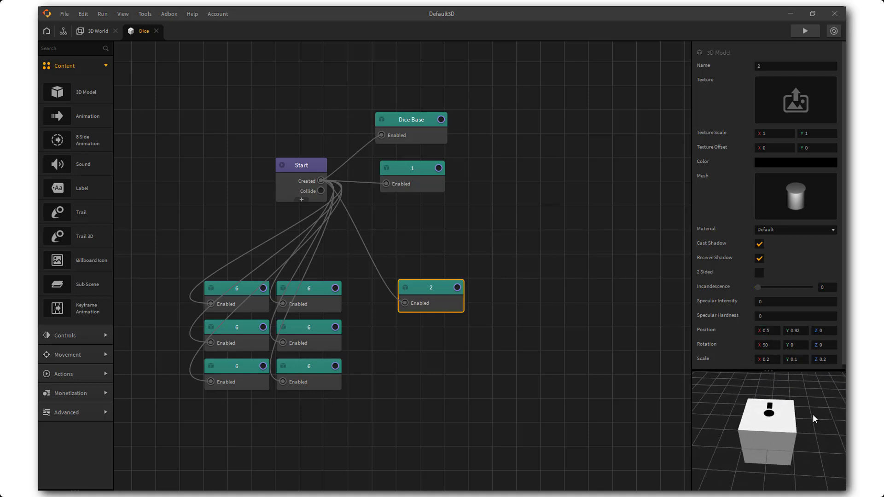
Set the Z rotation of node 2 to 90 so its dot faces the side of the dice.
drag(809, 404, 742, 397)
scroll(782, 406, up, 3)
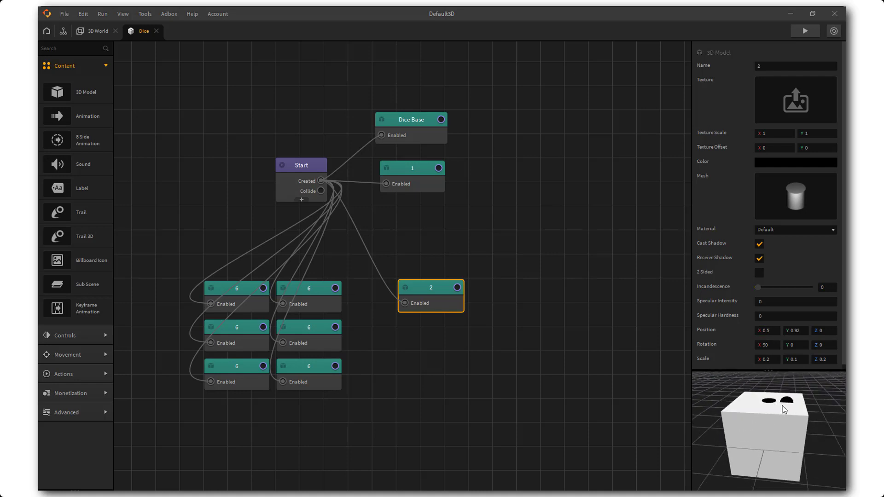
drag(802, 404, 759, 398)
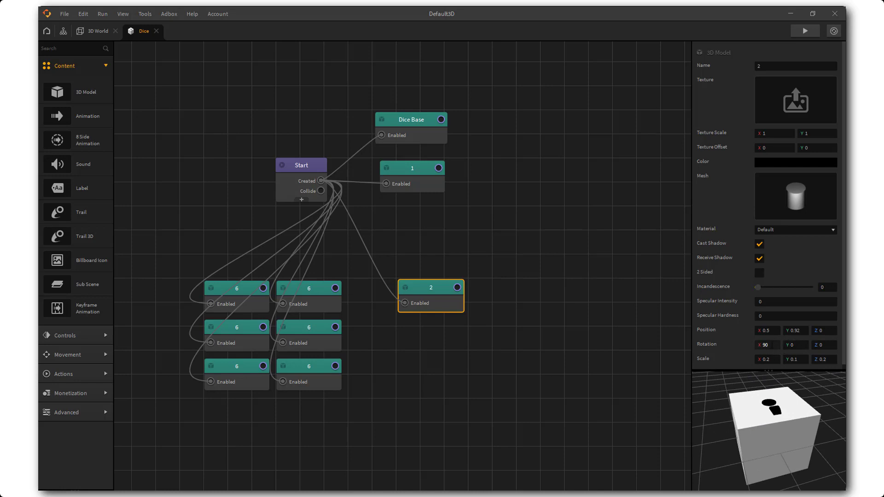
click(824, 345)
key(BackSpace)
text(90)
click(743, 356)
Try an X position of 1 for node 2 and check the dot against the side face in the preview.
click(776, 331)
key(BackSpace)
key(BackSpace)
key(BackSpace)
text(1)
click(739, 335)
drag(785, 405, 818, 410)
scroll(819, 403, up, 2)
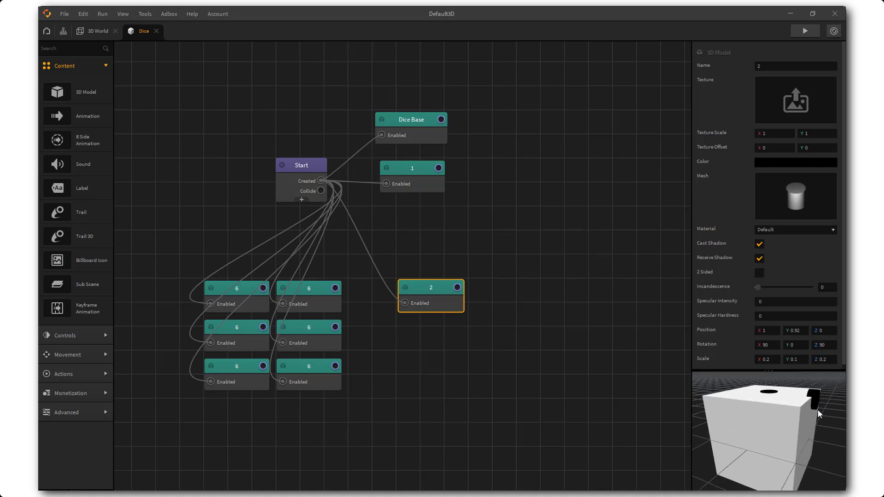
Set node 2's X position to 0.92 and its Y position to 0.
click(772, 330)
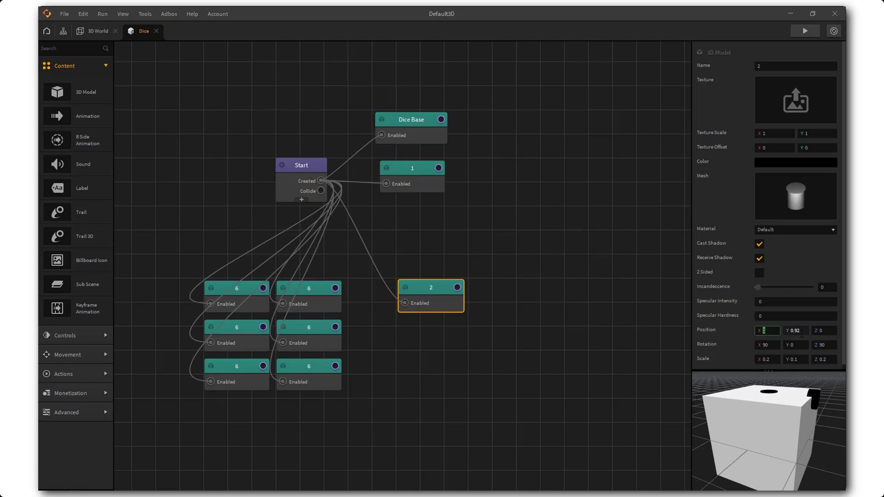
text(0.92)
key(Return)
mouse_move(784, 398)
mouse_down()
mouse_move(794, 431)
mouse_move(780, 440)
mouse_move(778, 412)
mouse_up()
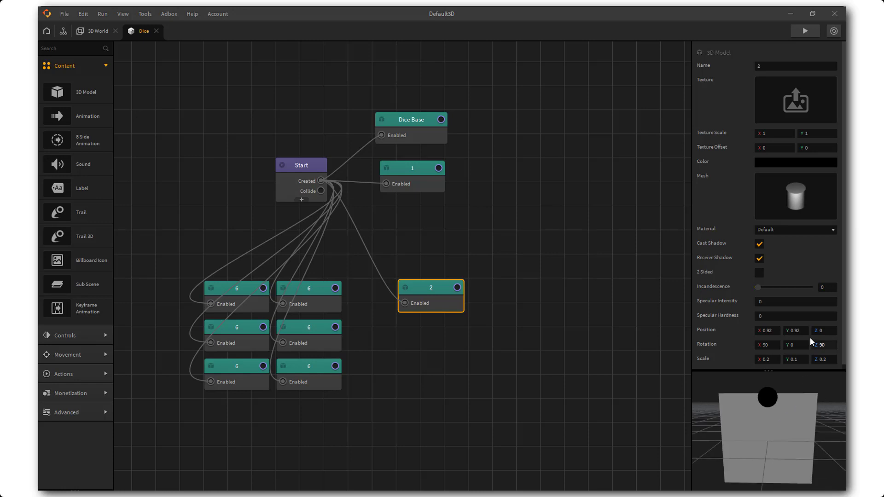
drag(805, 331, 742, 341)
text(0)
key(Return)
mouse_move(774, 422)
mouse_down()
mouse_move(780, 403)
mouse_move(784, 410)
mouse_up()
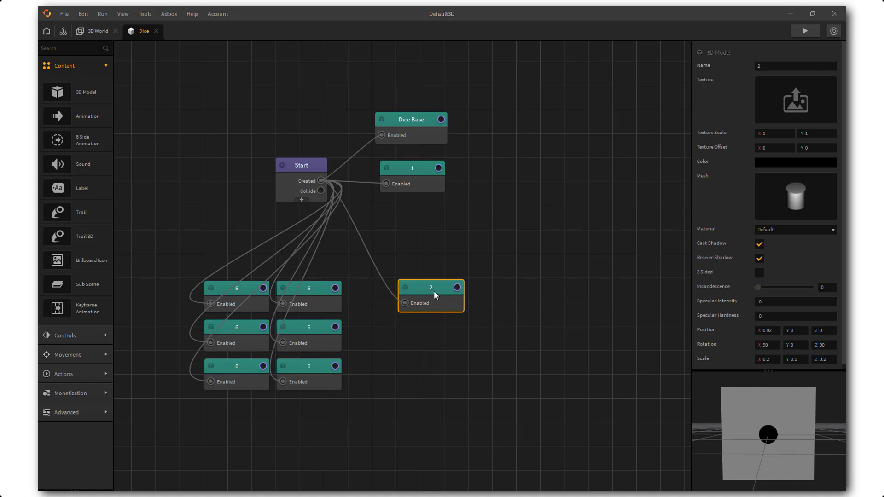
Move node 2 further away from Start, duplicate it and set the copy's Y position to 0.5.
drag(436, 294, 495, 327)
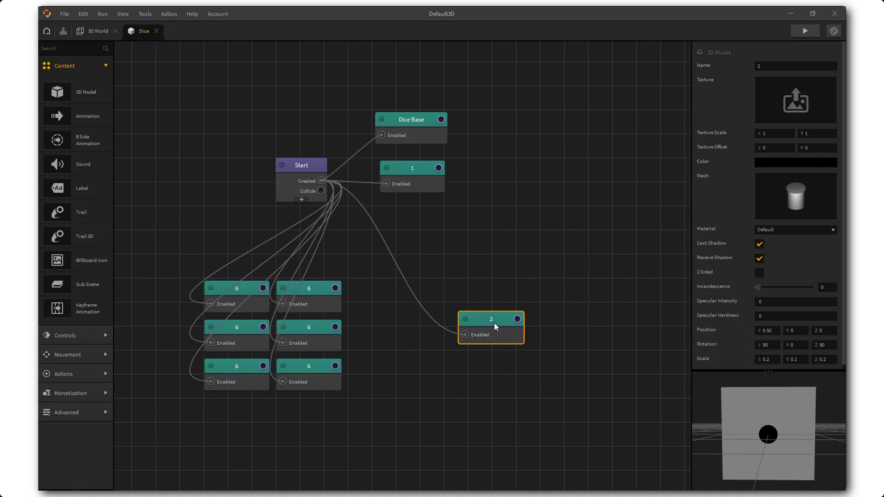
key(ctrl+d)
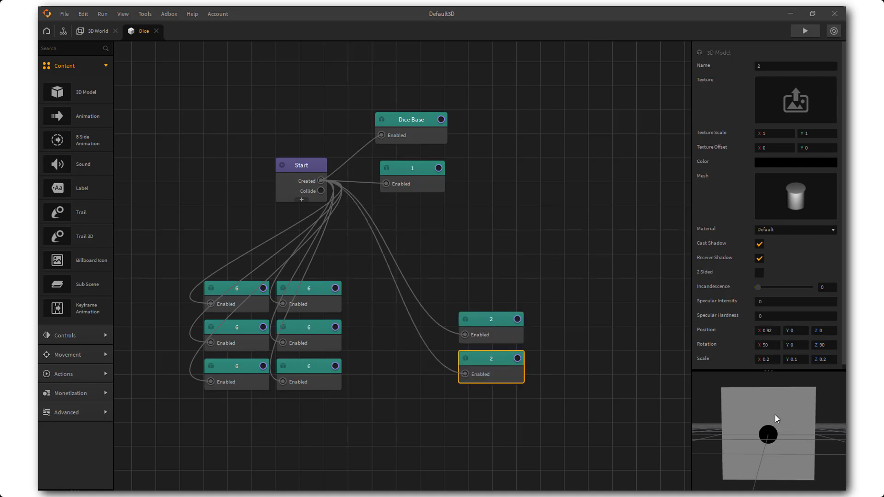
click(803, 331)
text(.2)
key(Return)
click(795, 331)
key(BackSpace)
text(5)
key(Return)
Set the duplicated node 2's Z position to 0.5 and check the dots in the preview.
click(829, 329)
text(.5)
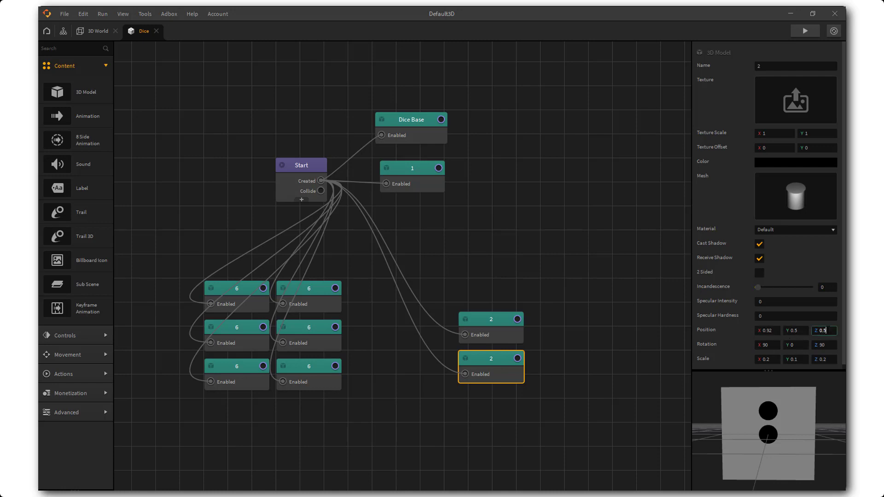
key(Return)
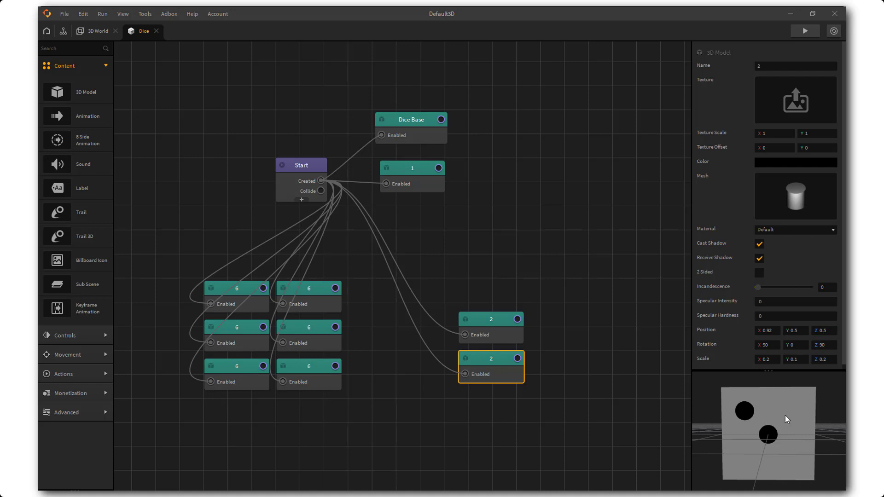
mouse_move(786, 416)
mouse_down()
mouse_move(796, 411)
mouse_move(786, 414)
mouse_up()
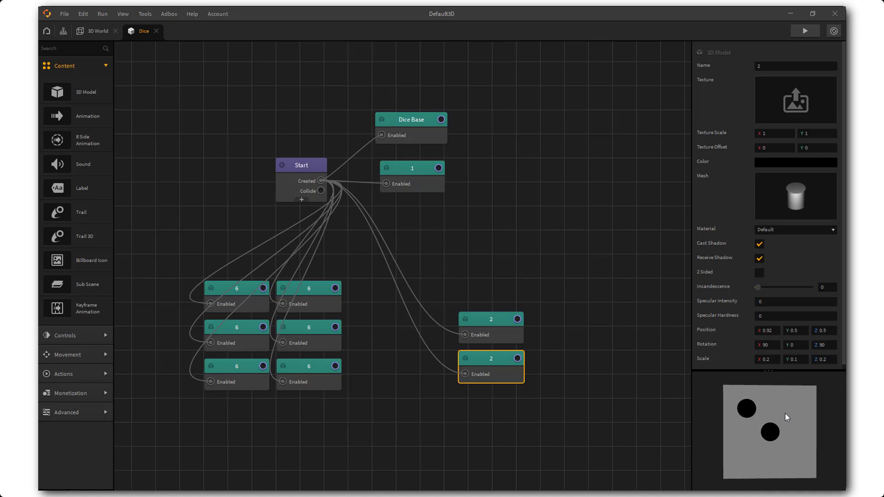
Set the original node 2's Z position to -0.5 and its Y position to -0.5.
click(505, 327)
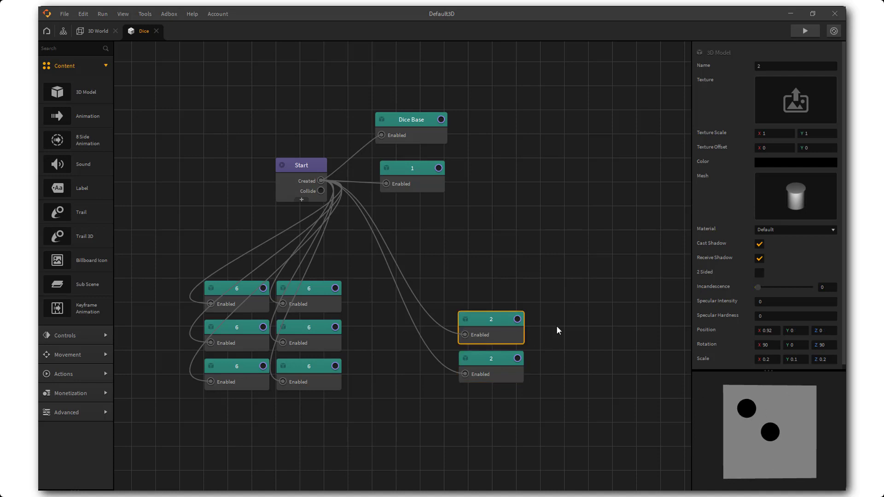
click(821, 331)
text(-0.5)
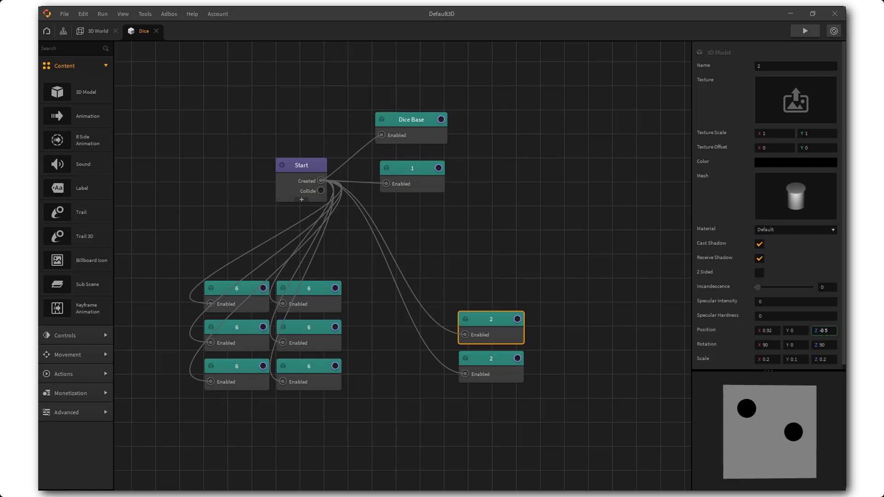
click(807, 327)
text(-0.5)
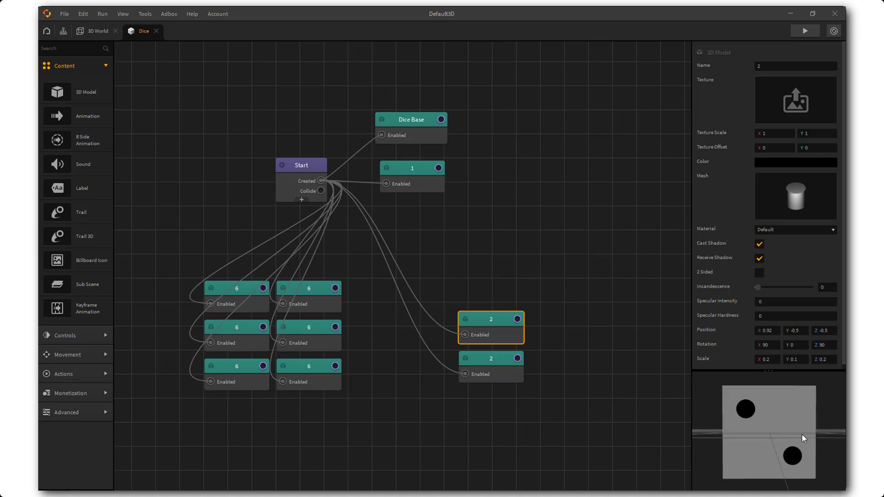
drag(802, 434, 813, 405)
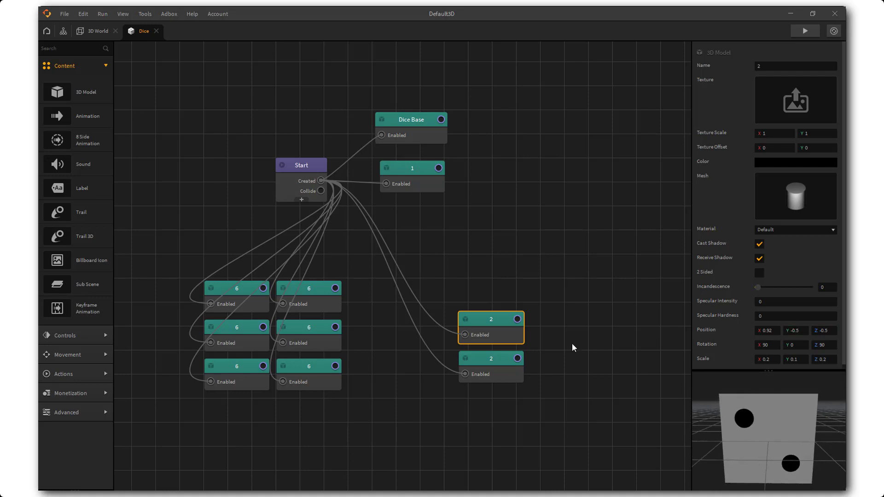
Stack the two nodes named 2 closely and move them together next to the group of nodes named 6.
click(499, 361)
mouse_move(490, 325)
mouse_down()
mouse_move(468, 318)
mouse_move(501, 330)
mouse_up()
shift+click(477, 320)
click(479, 320)
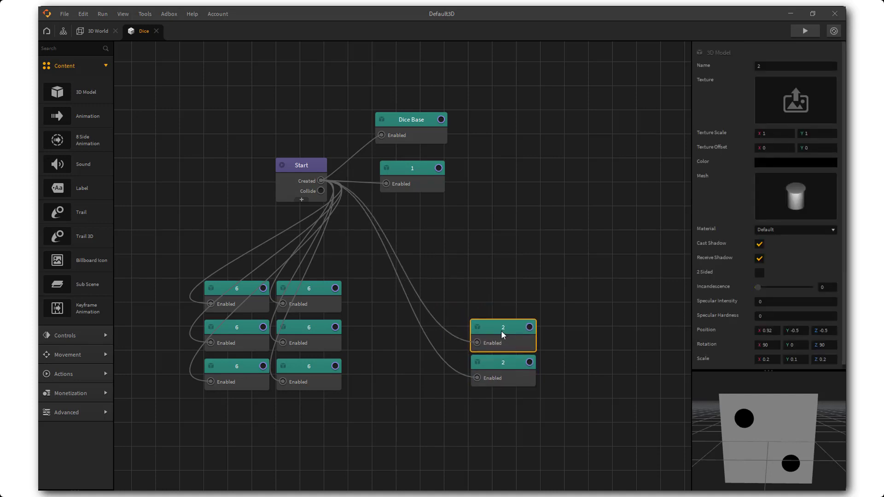
shift+click(503, 366)
drag(503, 366, 404, 370)
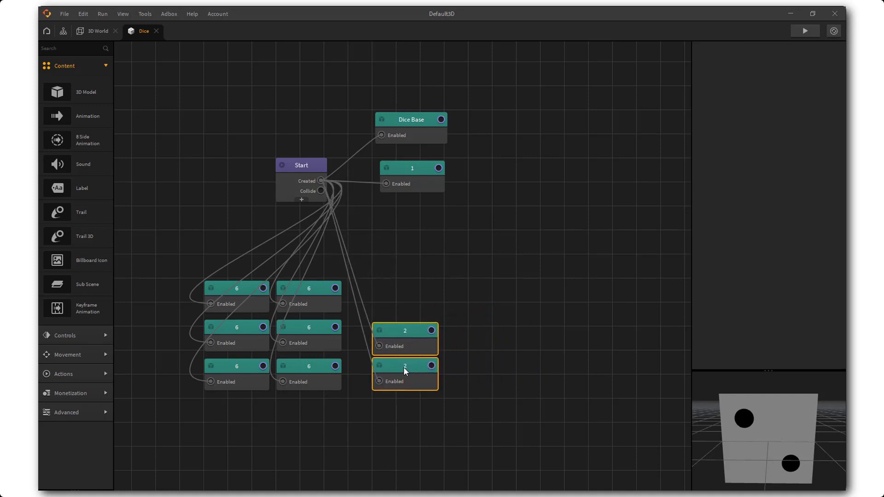
click(562, 369)
mouse_move(742, 408)
mouse_down()
mouse_move(756, 413)
mouse_move(735, 416)
mouse_up()
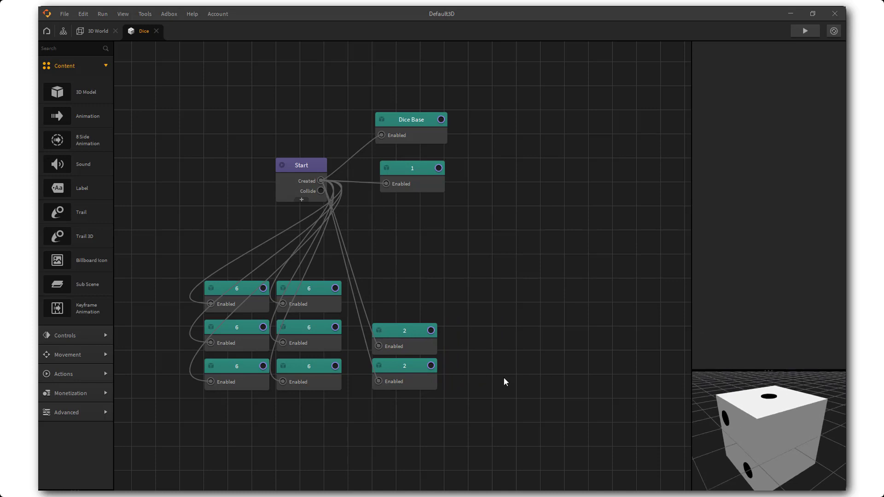
Duplicate the upper node 2, place the copy well apart from the 2 nodes and rename it 5.
click(416, 342)
key(ctrl+d)
drag(497, 338, 575, 335)
mouse_move(764, 422)
mouse_down()
mouse_move(776, 404)
mouse_move(787, 417)
mouse_move(774, 418)
mouse_up()
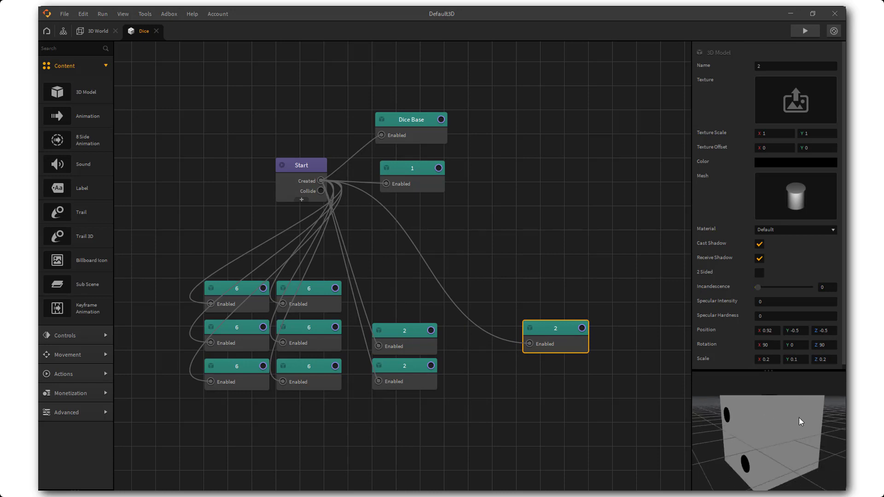
drag(788, 424, 727, 417)
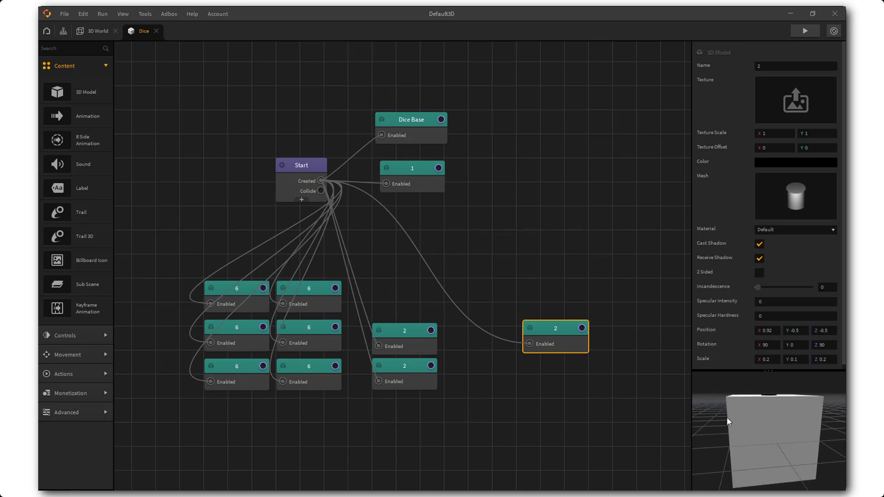
click(759, 66)
text(5)
click(575, 217)
drag(565, 344, 604, 341)
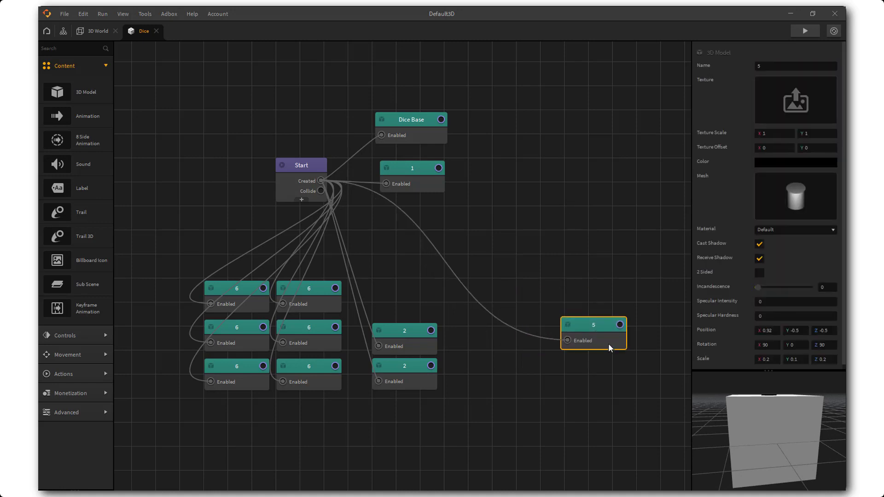
middle_drag(622, 379, 507, 350)
drag(477, 300, 483, 311)
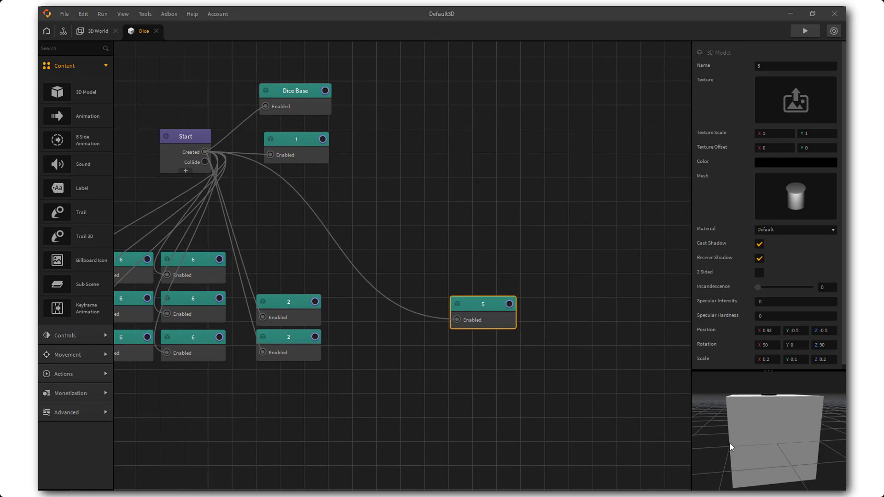
Set node 5's X position to -0.92 to put its dot on the face opposite the two dots.
drag(730, 443, 754, 403)
click(772, 330)
text(-)
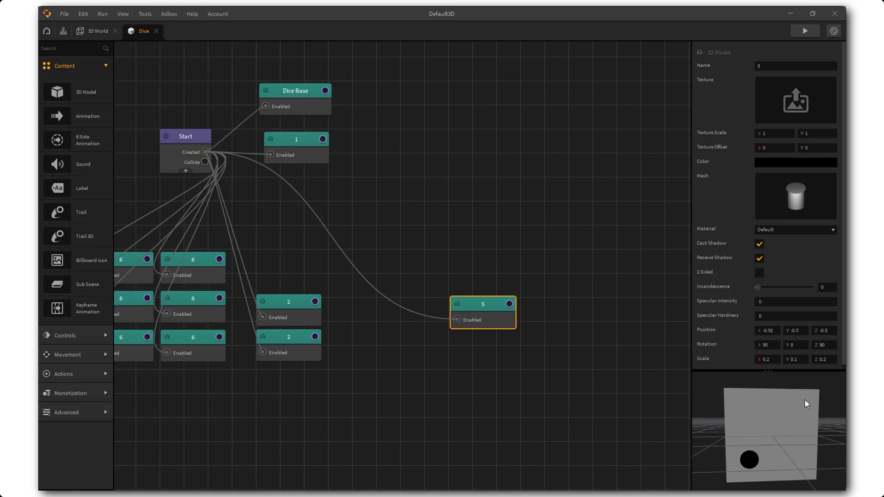
Duplicate node 5 and center the copy's dot by setting its Z and Y positions to 0.
drag(485, 305, 488, 306)
key(ctrl+d)
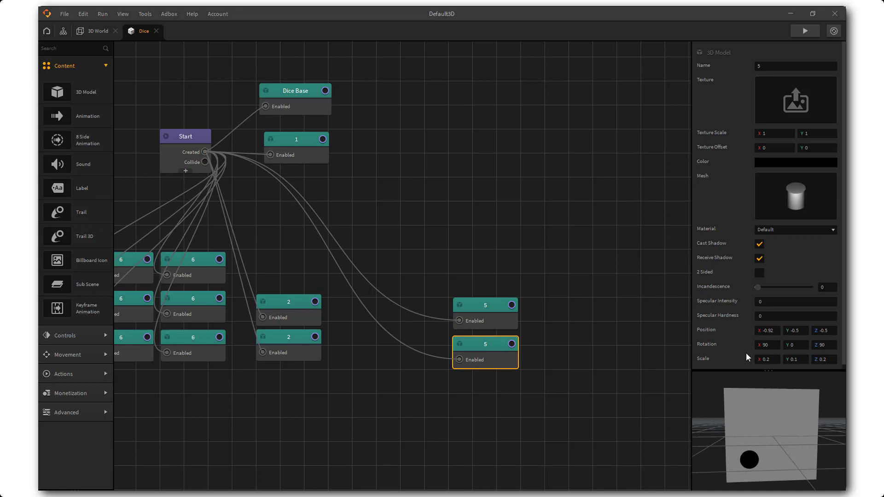
click(798, 331)
key(Tab)
text(0)
click(795, 330)
text(0)
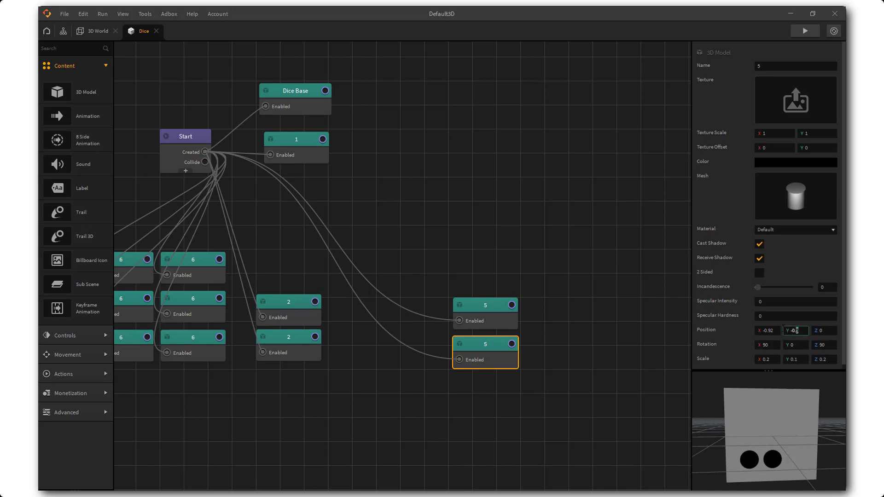
click(680, 359)
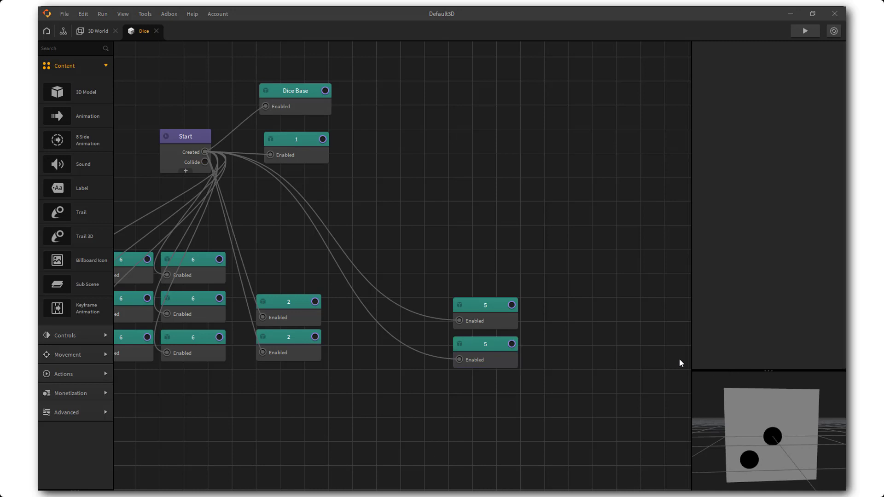
Duplicate the centered node 5 and set the new copy's Y and Z positions to 0.5.
click(494, 347)
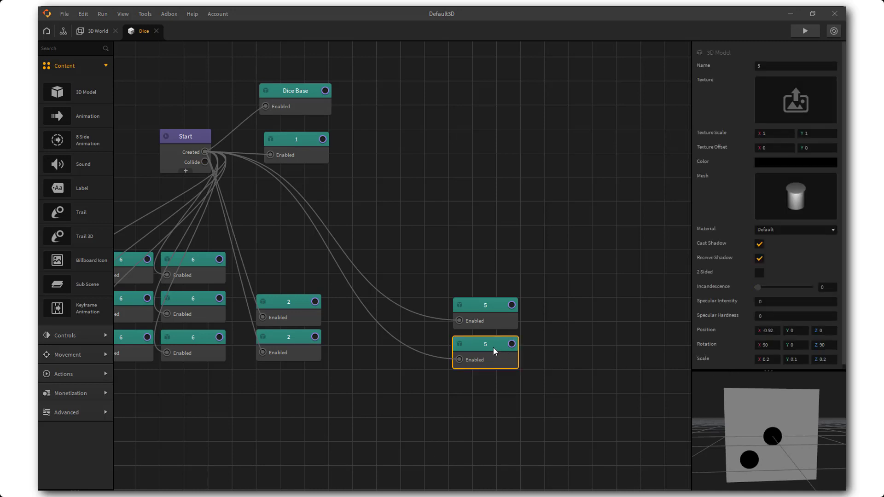
key(ctrl+d)
click(486, 310)
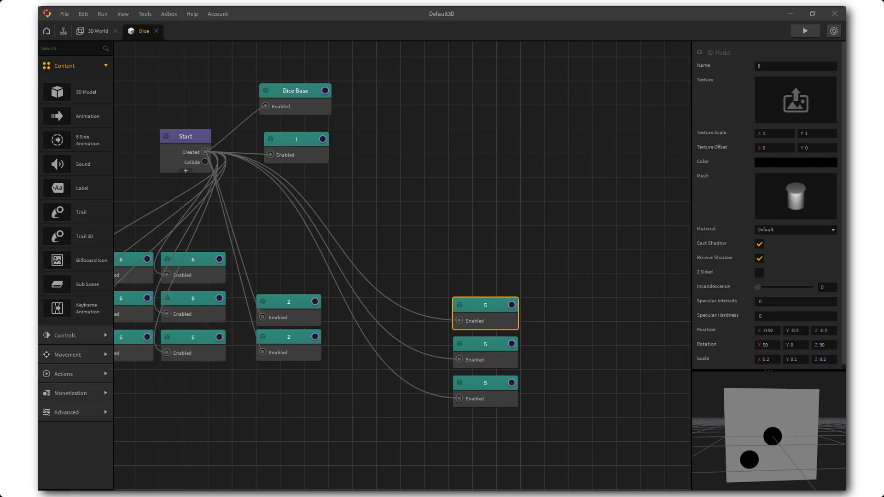
click(488, 386)
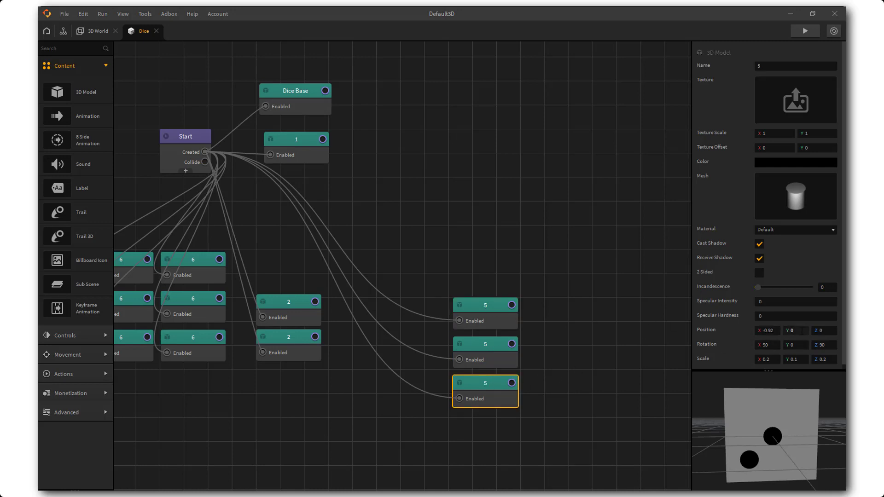
click(802, 331)
text(.5)
key(Tab)
text(.5)
click(650, 368)
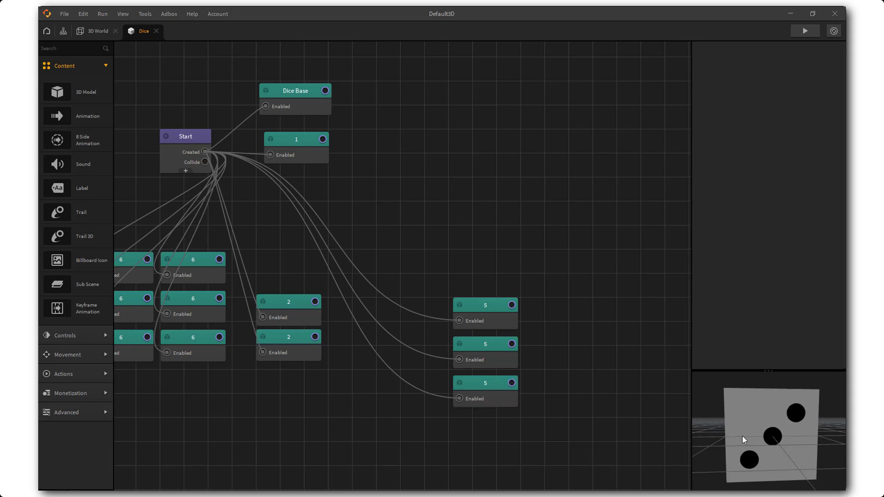
mouse_move(759, 436)
mouse_down()
mouse_move(778, 434)
mouse_move(761, 434)
mouse_up()
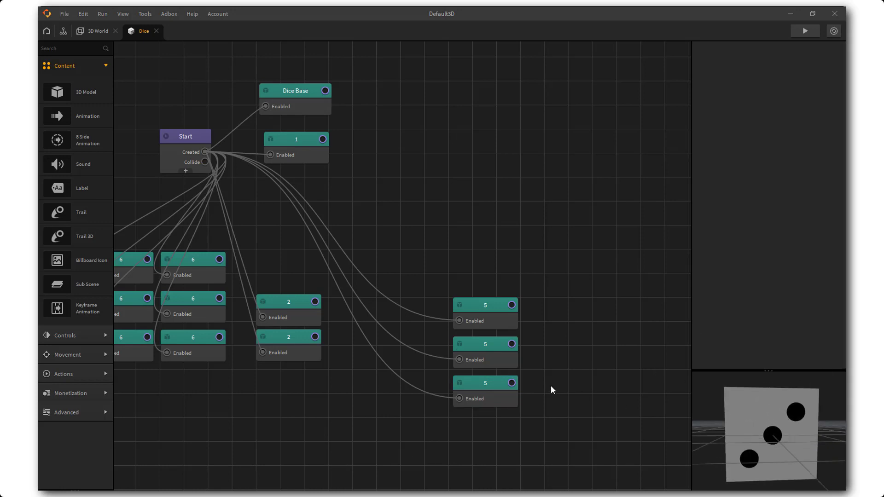
Copy the lowest node 5, paste it beside the column of 5 nodes and set its Y position to -0.5.
click(502, 383)
key(ctrl+c)
key(ctrl+v)
drag(562, 385, 570, 350)
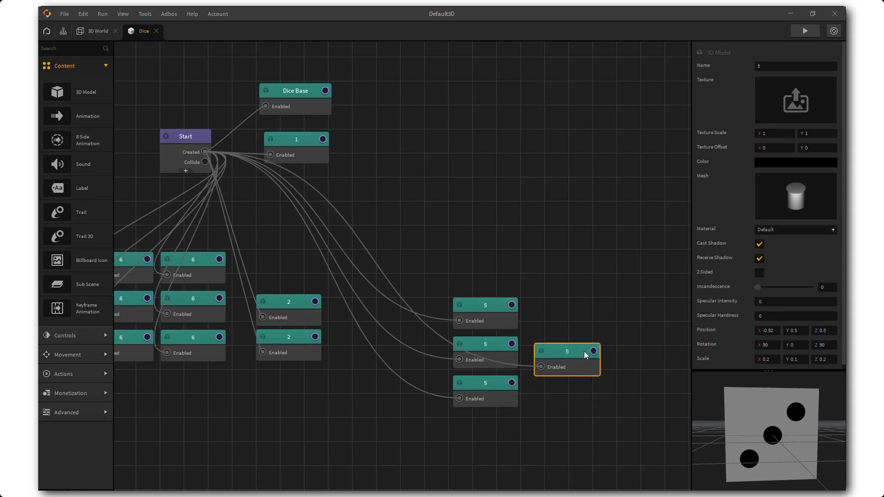
click(794, 331)
key(BackSpace)
key(BackSpace)
key(BackSpace)
text(-0.5)
click(648, 331)
Duplicate the node 5 beside the column and try a Z position of -0.5 on the copy.
click(578, 353)
key(ctrl+d)
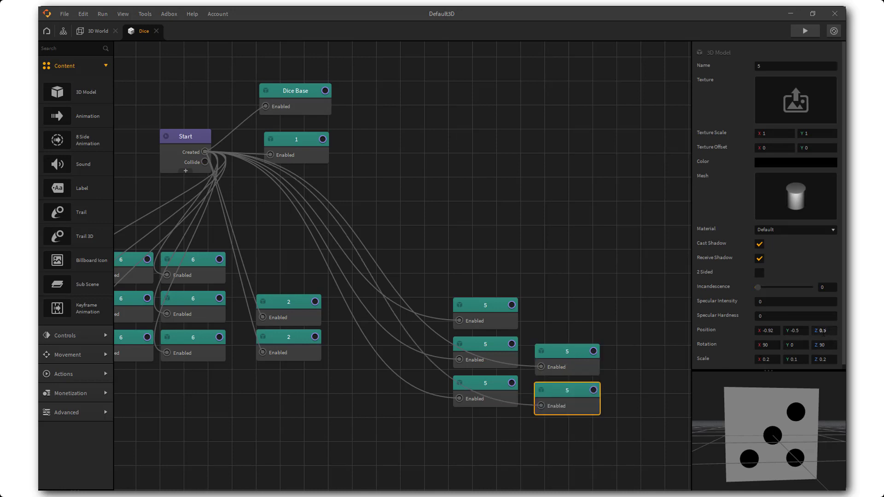
click(820, 331)
text(-)
click(743, 347)
click(822, 332)
key(Delete)
click(740, 352)
Set the newest node 5's Y position to 0.5 and Z position to -0.5, completing the five-dot face.
click(791, 330)
key(Delete)
click(743, 334)
click(820, 331)
text(-)
click(739, 346)
drag(742, 431, 756, 410)
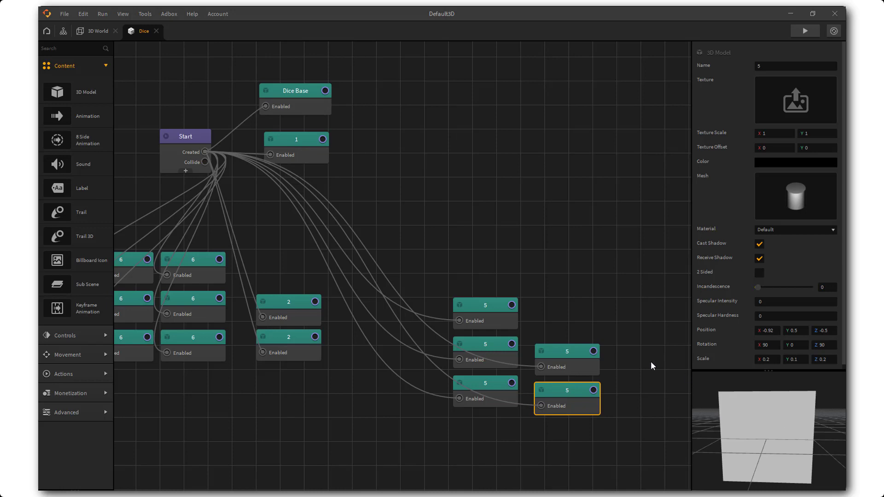
Move all five nodes named 5 closer to the 2 nodes.
shift+click(501, 383)
shift+click(499, 353)
shift+drag(492, 317, 410, 304)
drag(575, 353, 484, 338)
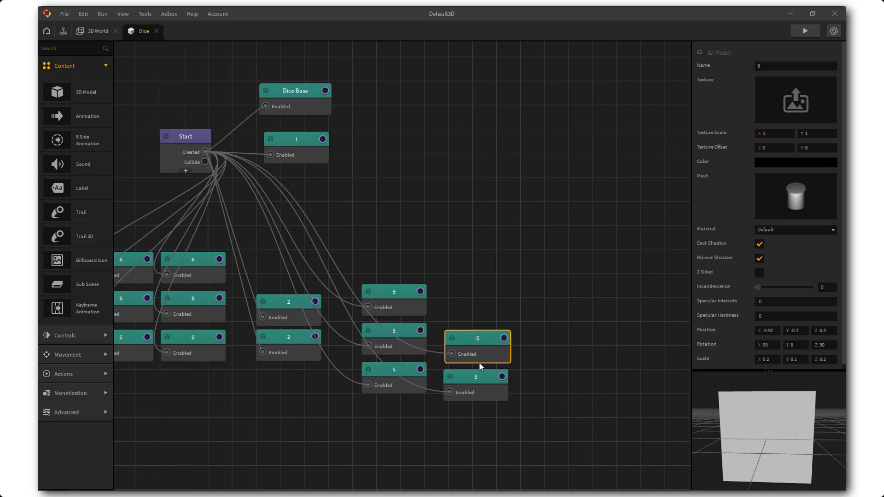
Move the two side nodes named 5 up and closer to the column of three 5 nodes.
shift+drag(477, 379, 472, 355)
click(542, 314)
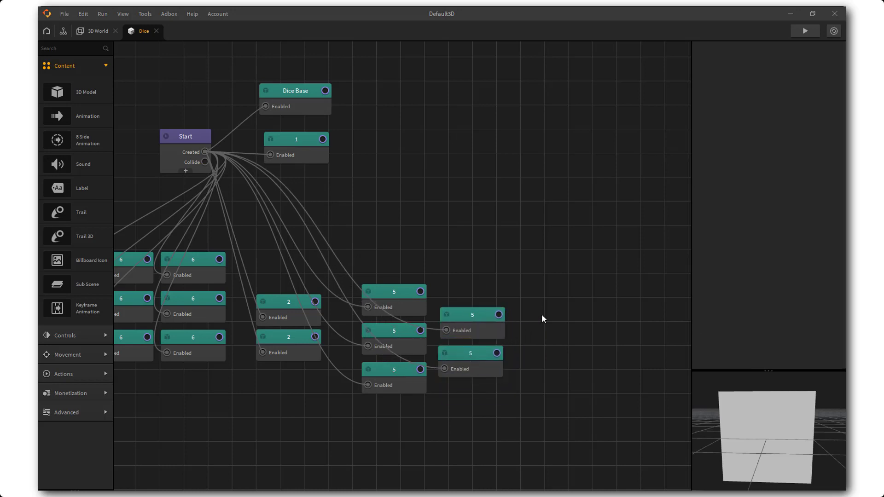
drag(564, 313, 518, 327)
mouse_move(811, 432)
mouse_down()
mouse_move(704, 410)
mouse_move(761, 411)
mouse_move(749, 427)
mouse_move(800, 430)
mouse_up()
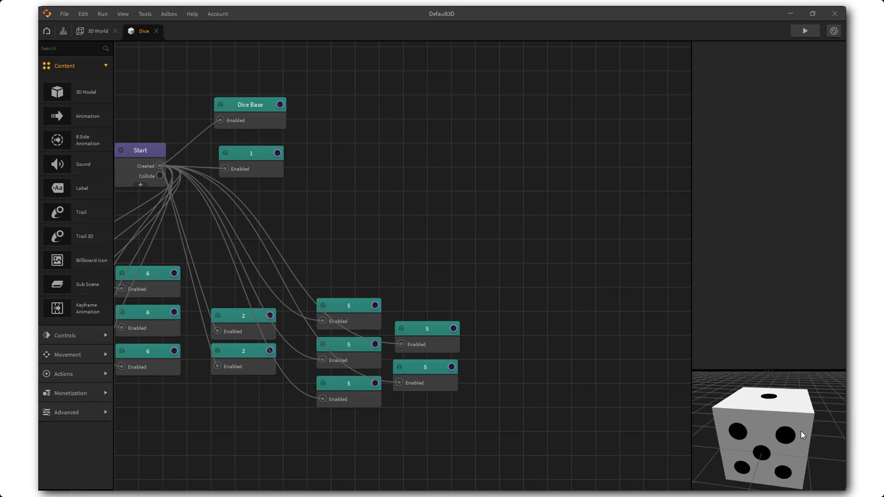
Duplicate the upper side node 5, place the copy farther out beside it and set its Y position to 0.
click(445, 329)
drag(445, 329, 544, 322)
click(793, 331)
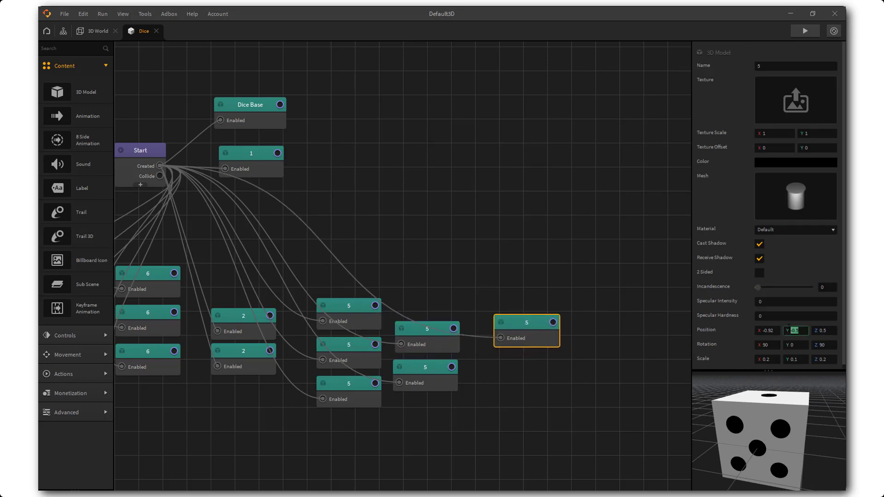
text(0)
key(Return)
drag(827, 410, 790, 405)
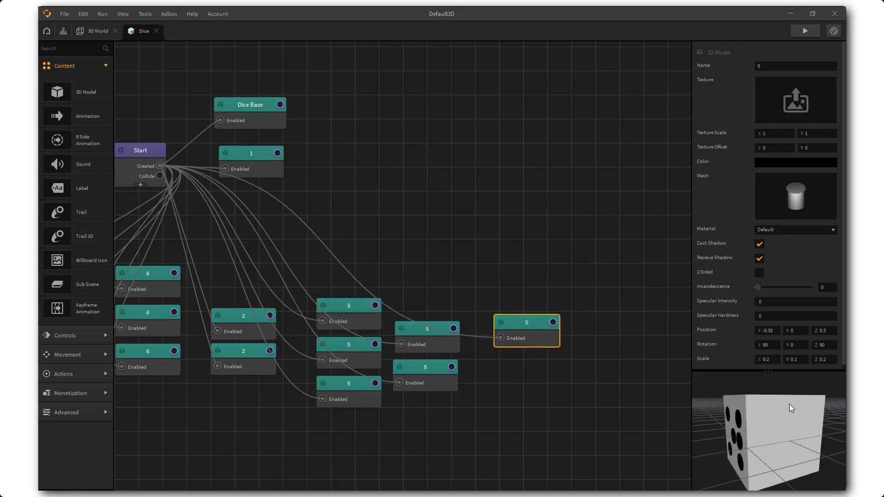
Try an X position of 0.92 on the new copy of node 5.
click(777, 328)
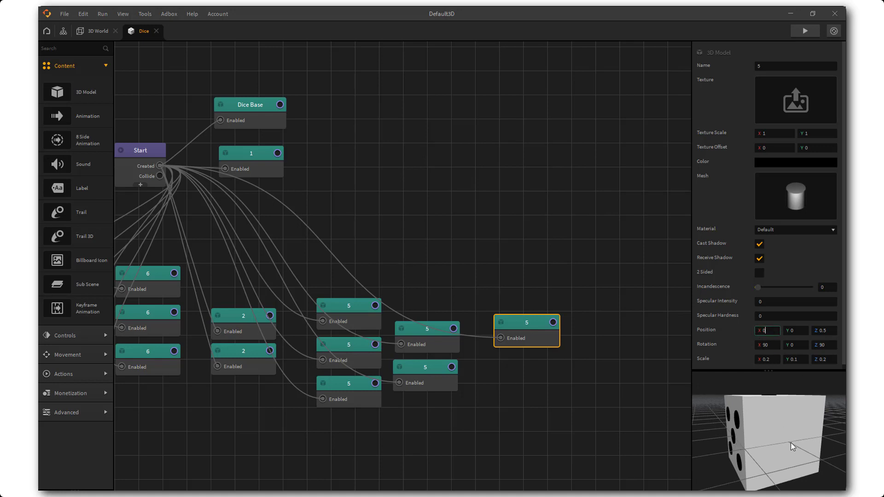
drag(801, 435, 797, 415)
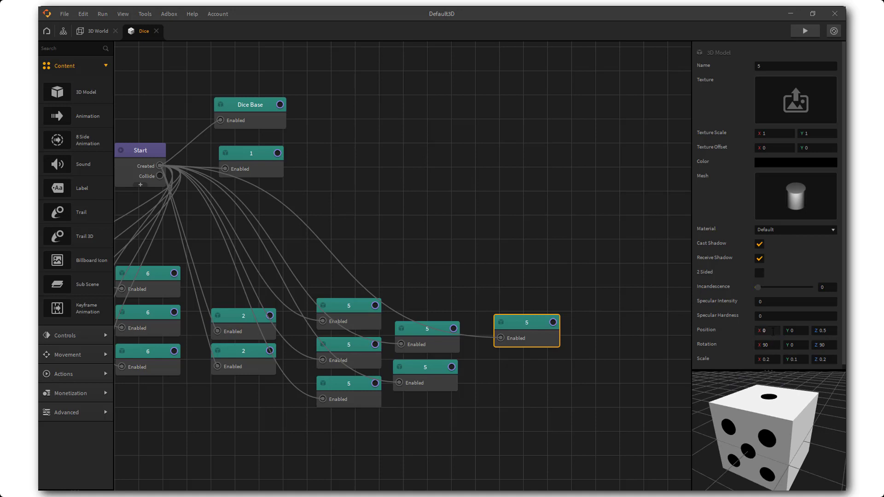
click(774, 331)
click(439, 338)
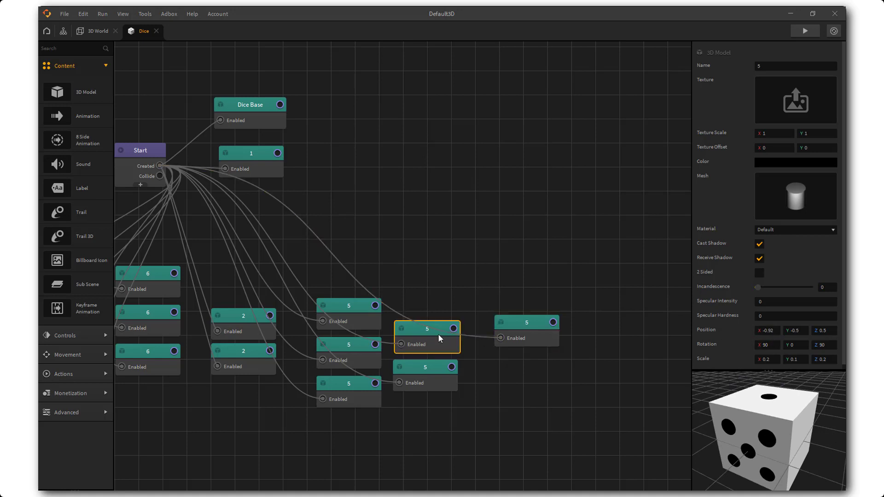
click(508, 335)
click(770, 331)
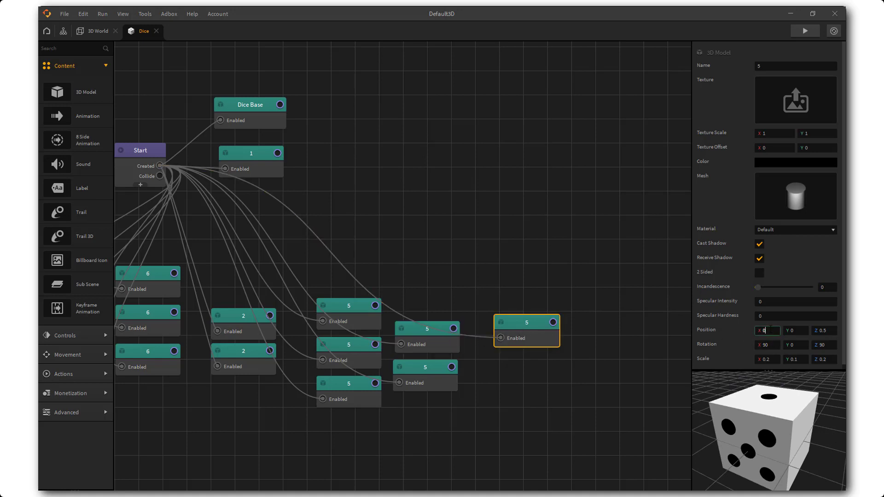
key(Return)
Try an X rotation of 0 and a Z position of 0 on the new copy of node 5.
double_click(765, 345)
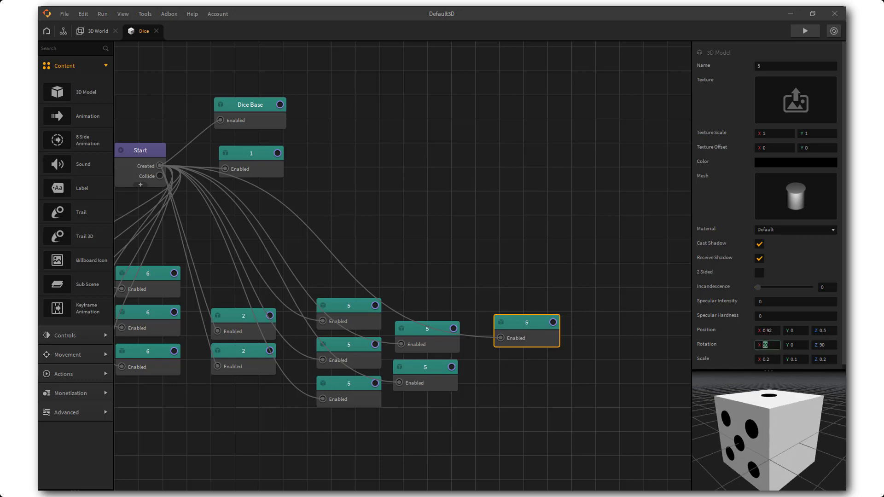
text(0)
key(Return)
double_click(822, 331)
text(0)
key(Return)
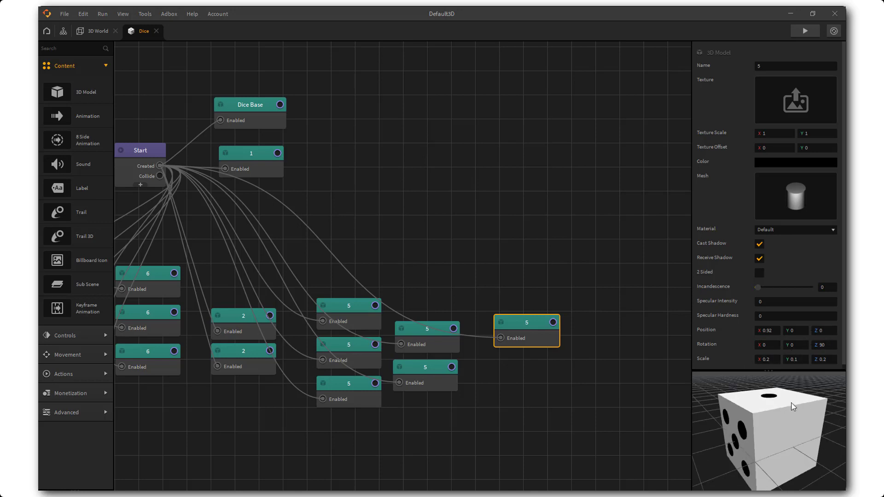
Set the copied node's Z position to 1 and X position to 0.
drag(779, 414, 806, 372)
double_click(823, 331)
text(1)
key(Return)
click(768, 331)
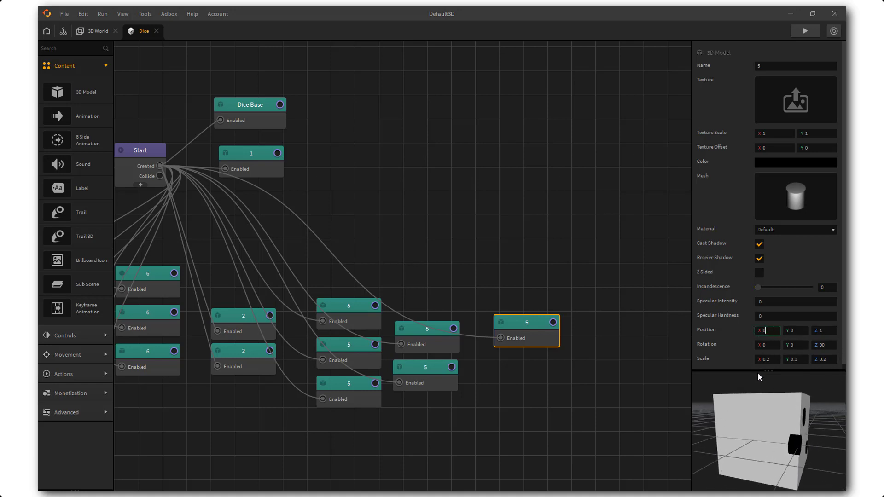
key(Return)
drag(779, 410, 813, 406)
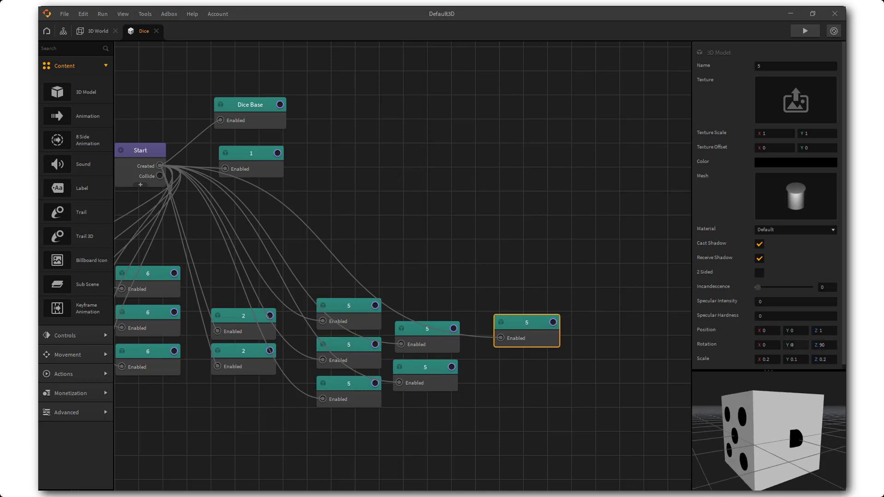
Set the copied node's Z rotation to 0 and X rotation to 90 so the dot faces outward.
drag(829, 345, 748, 352)
text(0)
key(Return)
click(754, 347)
text(90)
drag(797, 461, 809, 374)
scroll(820, 450, up, 4)
scroll(777, 446, up, 4)
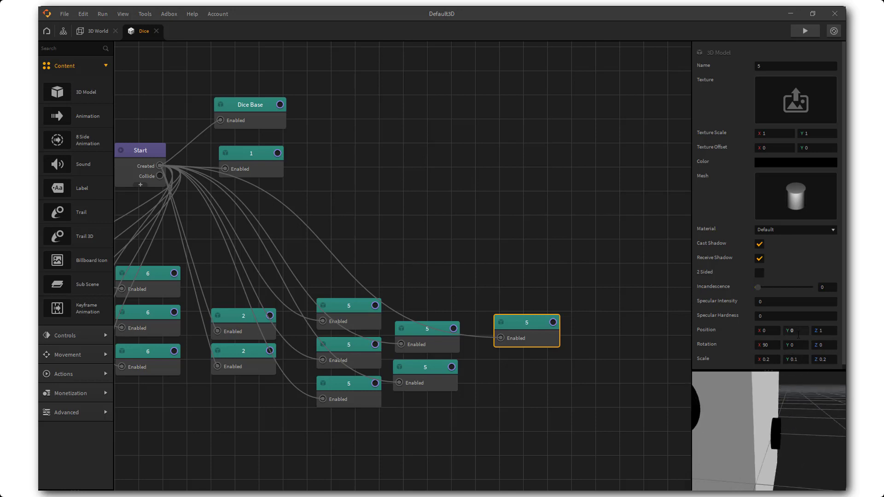
Set the copied node's Z position to 0.92 so the dot sits nearly flush with the blank face.
click(800, 333)
click(822, 331)
text(0.92)
click(745, 349)
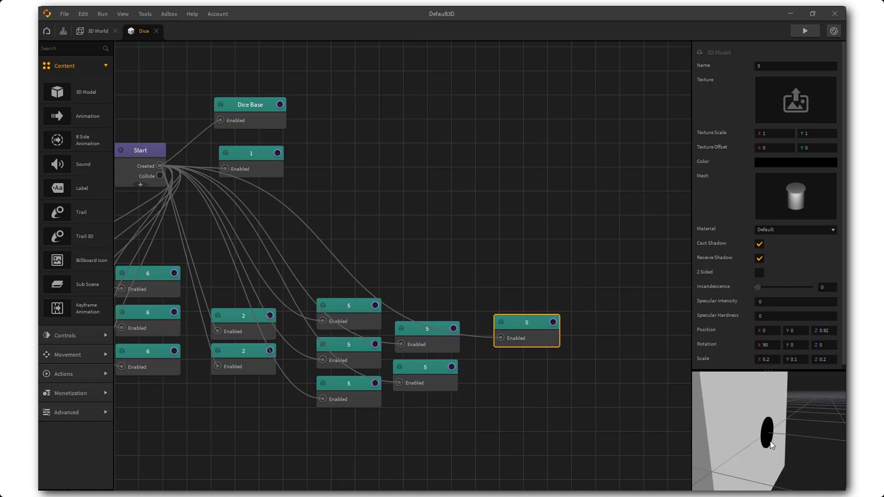
mouse_move(771, 441)
mouse_down()
mouse_move(750, 436)
mouse_move(771, 427)
mouse_move(759, 420)
mouse_move(775, 428)
mouse_move(816, 413)
mouse_move(733, 421)
mouse_move(736, 455)
mouse_move(767, 429)
mouse_move(723, 422)
mouse_move(766, 439)
mouse_up()
scroll(754, 433, down, 5)
scroll(762, 421, up, 3)
scroll(776, 410, down, 3)
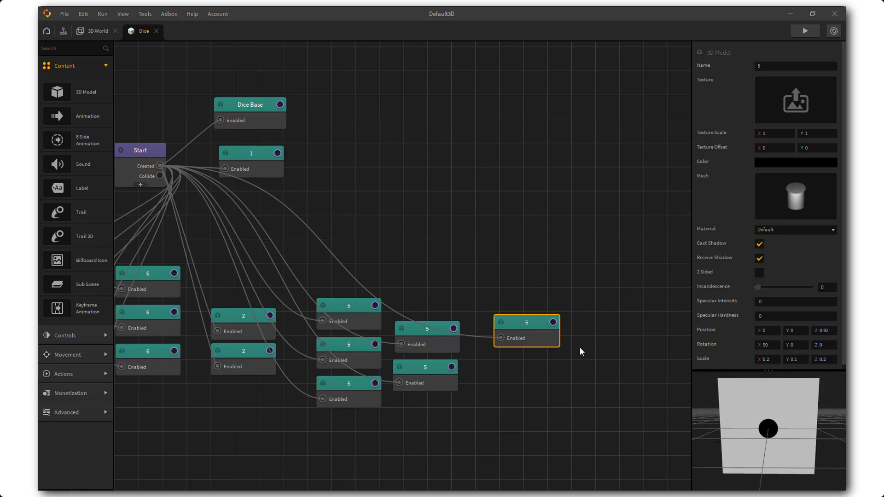
Rename the copied node as 3 and place it beside the 5 nodes.
drag(531, 330, 561, 328)
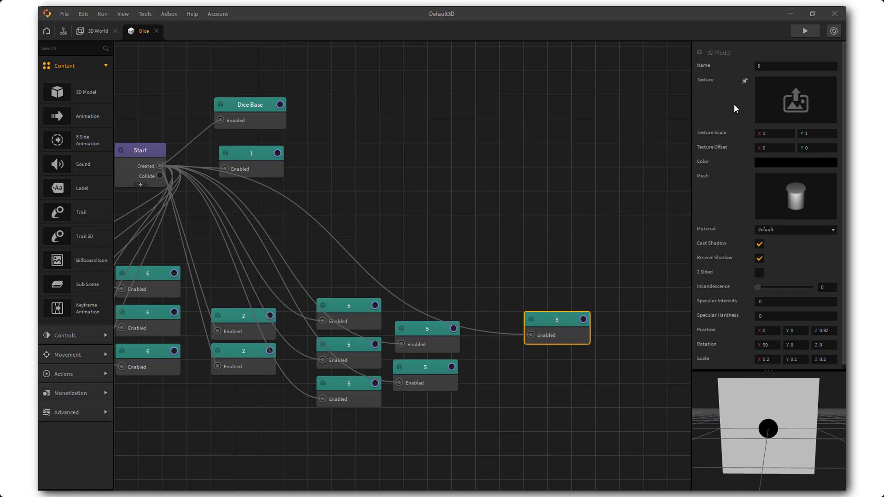
click(768, 65)
click(596, 283)
click(551, 321)
key(ctrl+v)
drag(558, 321, 544, 323)
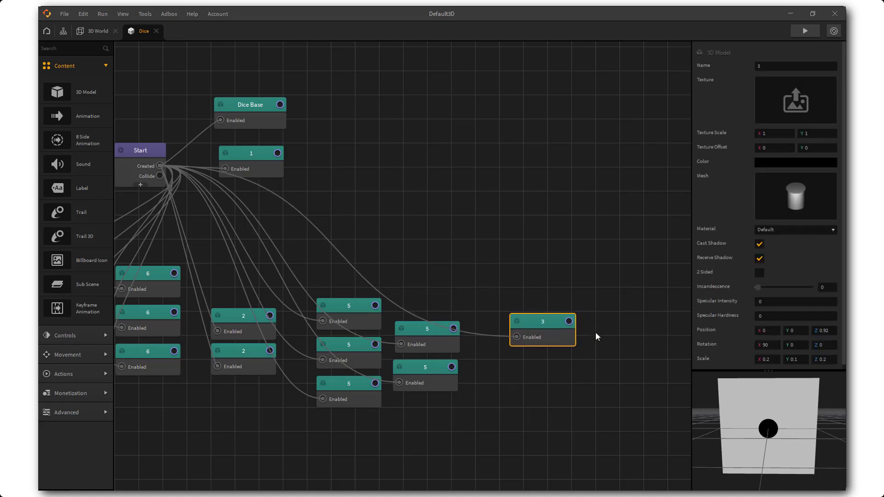
Add a copy of node 3 below it with X position 0.5 and Y position -0.5.
key(ctrl+v)
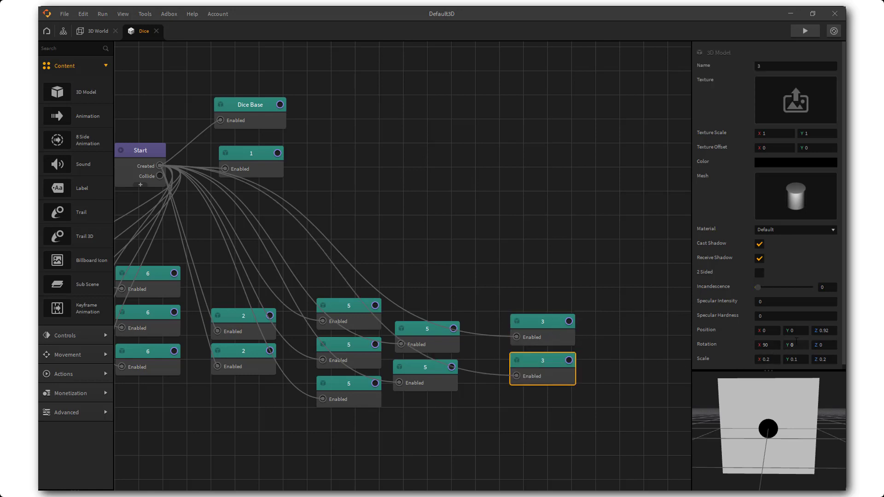
click(772, 330)
text(.5)
click(800, 330)
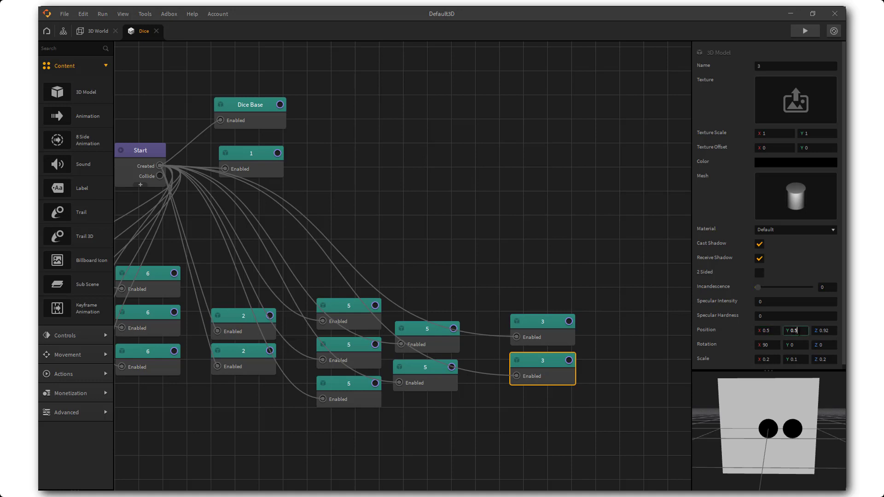
key(BackSpace)
key(Return)
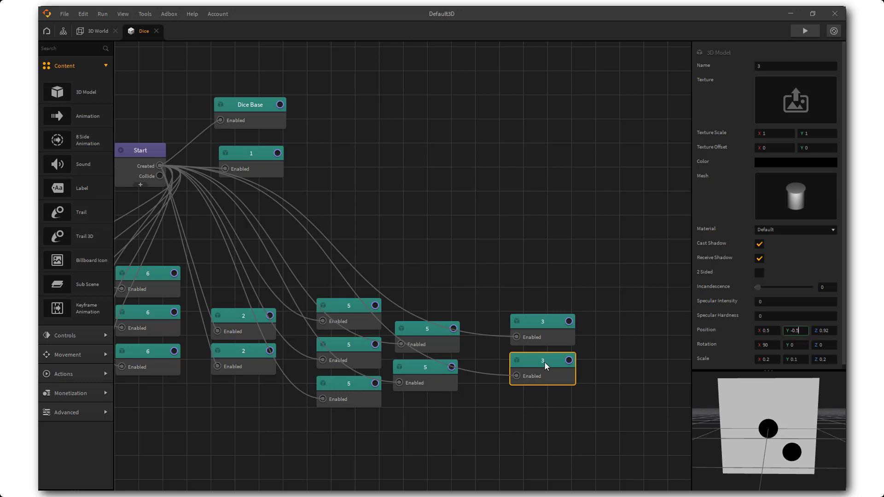
Duplicate the original node 3 above it and set the copy's Y position to 0.5 and X position to -0.5.
click(546, 330)
key(ctrl+d)
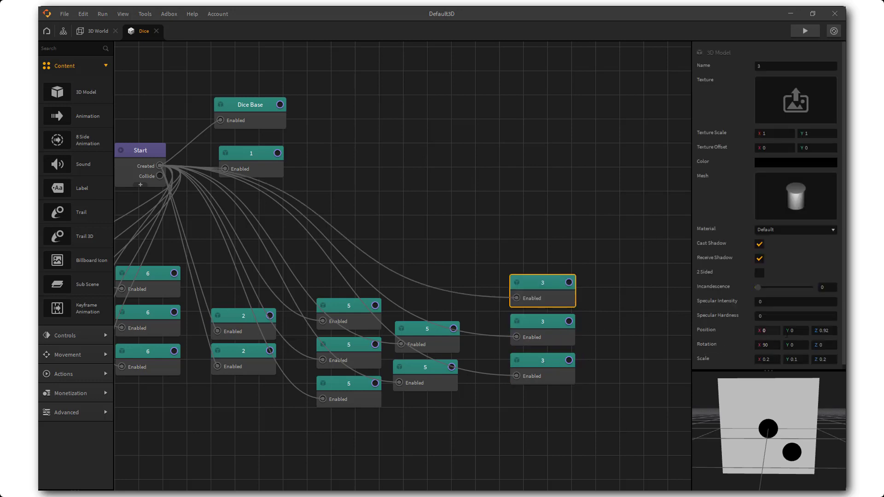
click(788, 331)
text(0.5)
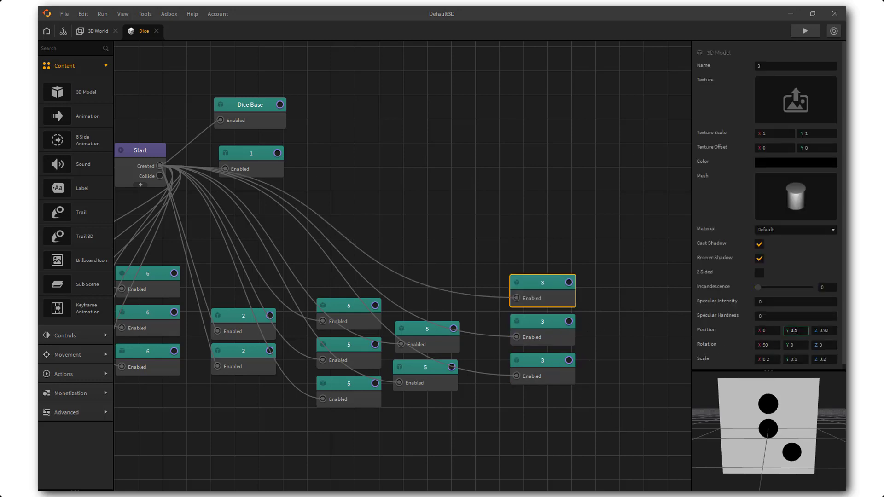
click(771, 332)
text(0.5)
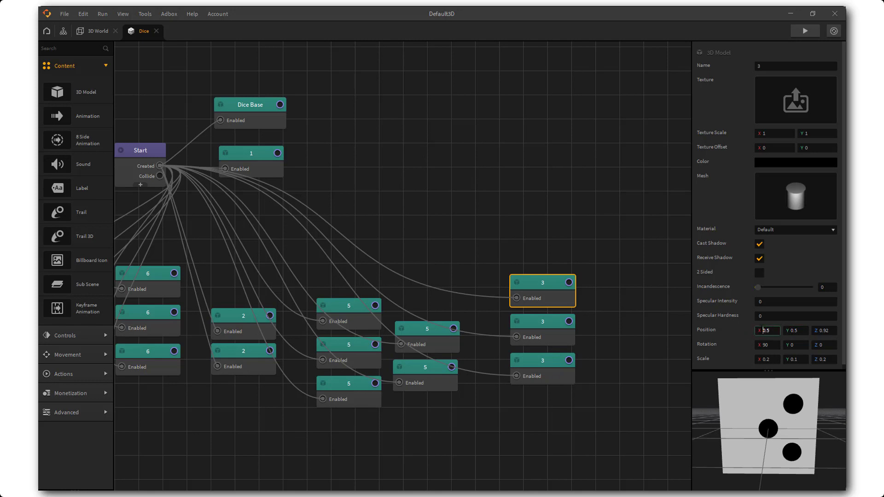
drag(787, 419, 740, 430)
Move all three nodes named 3 slightly closer to the 5 nodes.
shift+click(554, 325)
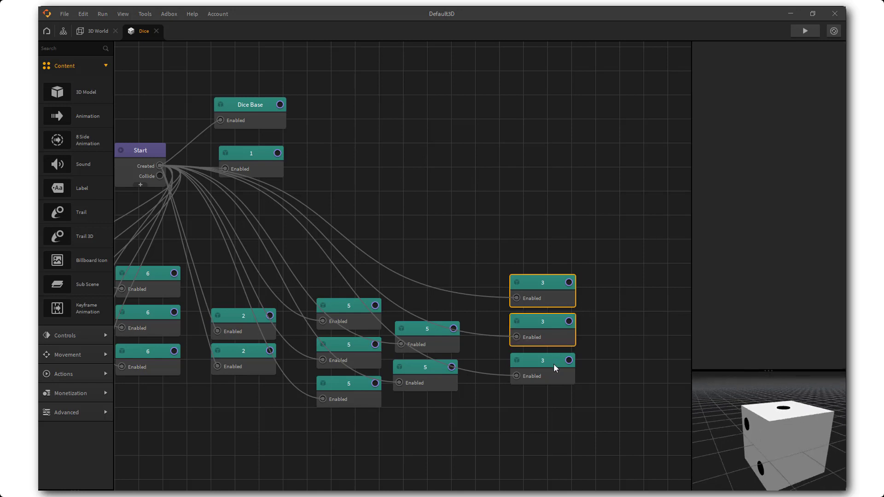
drag(549, 364, 537, 378)
shift+click(546, 360)
middle_drag(601, 328, 526, 340)
scroll(526, 340, down, 2)
drag(731, 422, 770, 429)
Duplicate the middle node 3, place the copy beside the column of 3 nodes and rename it as 4.
click(479, 320)
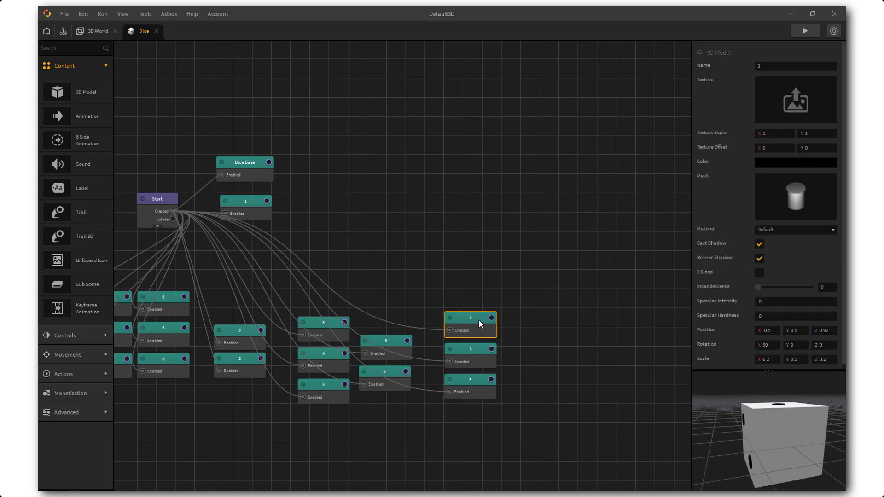
click(473, 351)
key(ctrl+d)
drag(551, 353, 600, 353)
click(766, 67)
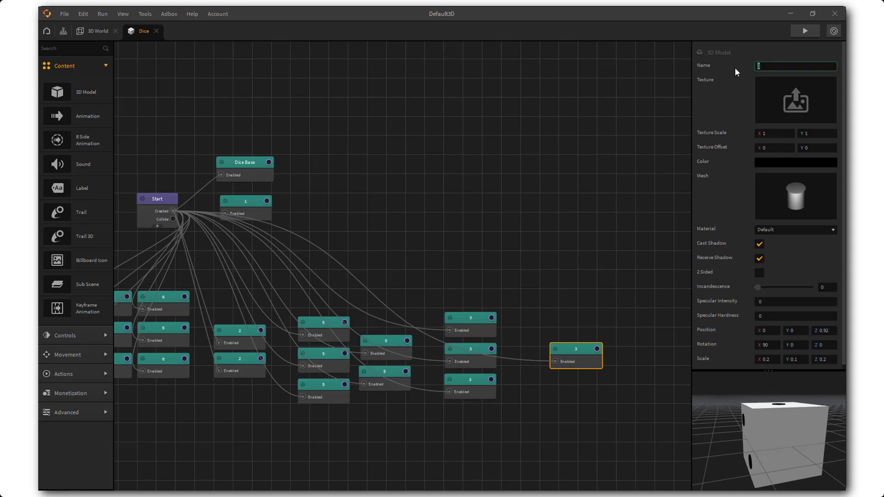
text(4)
click(467, 221)
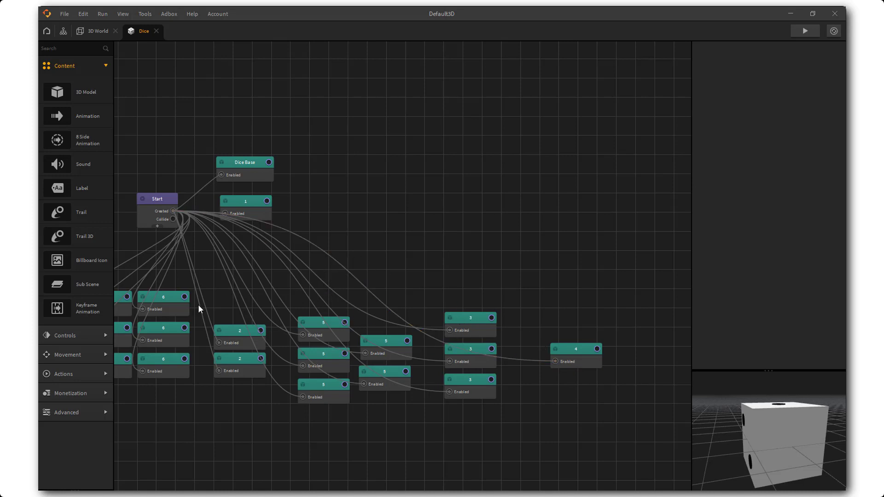
Set node 4's Z position to -0.92, X position to 0.5 and Y position to 0.5.
middle_drag(630, 322, 555, 300)
scroll(557, 326, up, 3)
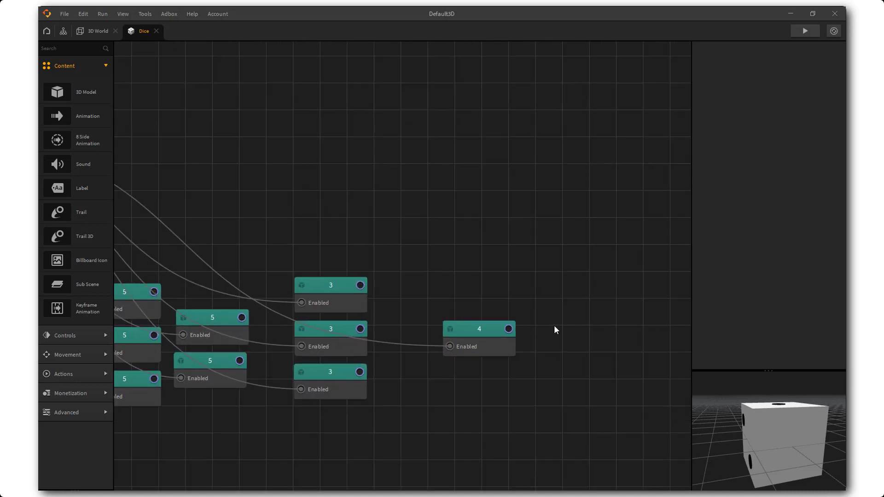
click(490, 337)
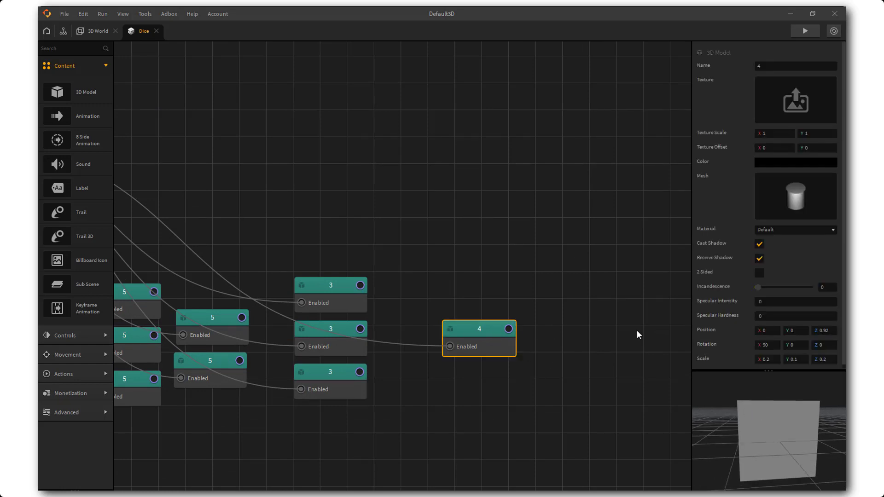
click(819, 331)
text(-)
key(Return)
click(773, 331)
text(.5)
click(798, 330)
click(743, 336)
Move node 4 up slightly, duplicate it alongside and set the copy's X position to -0.5.
drag(487, 335, 485, 309)
key(ctrl+d)
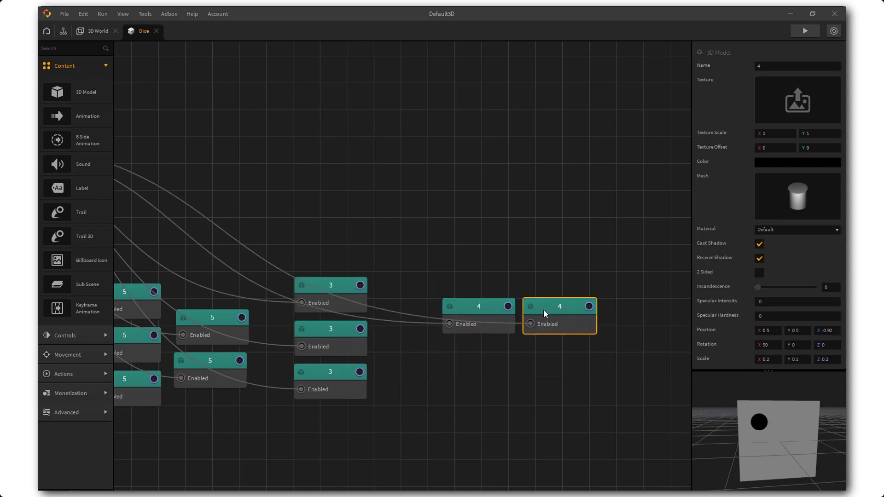
click(763, 329)
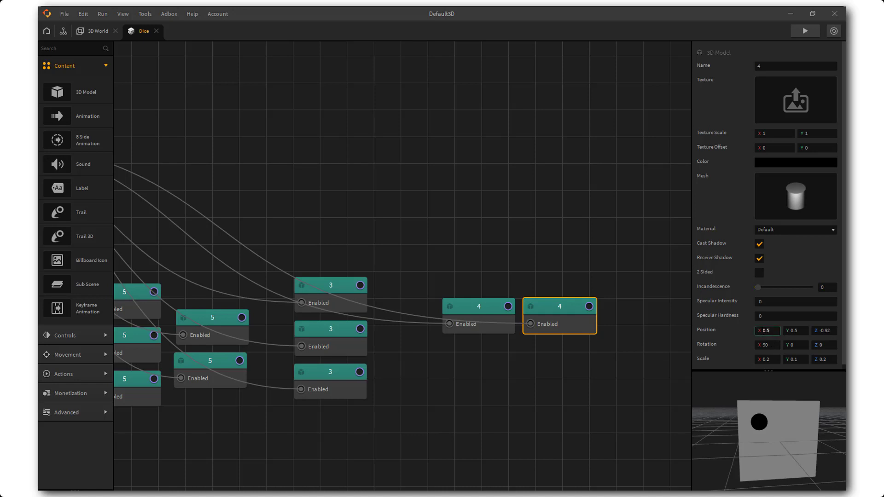
text(-)
Duplicate the first node 4 below it and set the copy's Y position to -0.5.
click(487, 312)
key(ctrl+d)
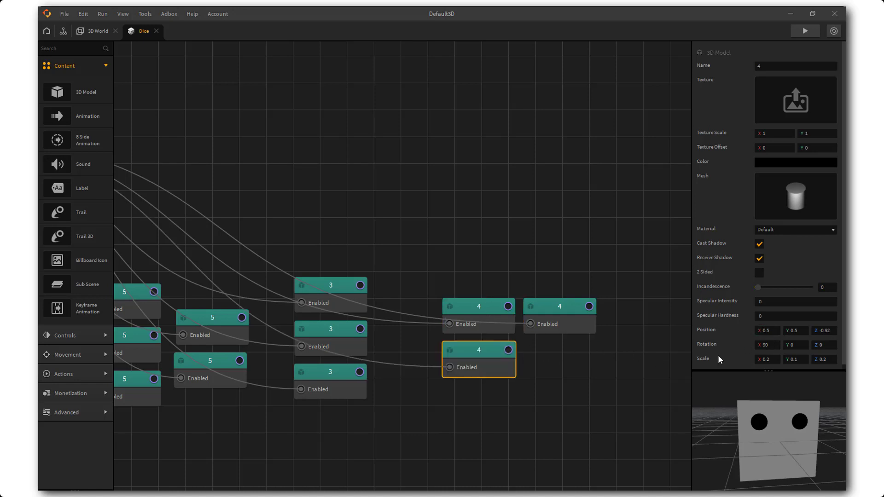
click(791, 331)
click(561, 339)
Duplicate the second node 4 below it and set the copy's Y position to -0.5, completing the four-dot face.
click(564, 315)
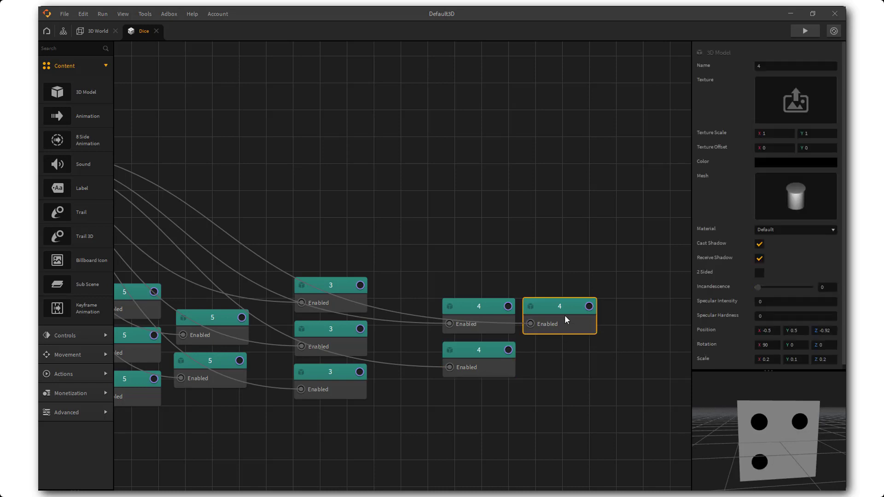
key(ctrl+d)
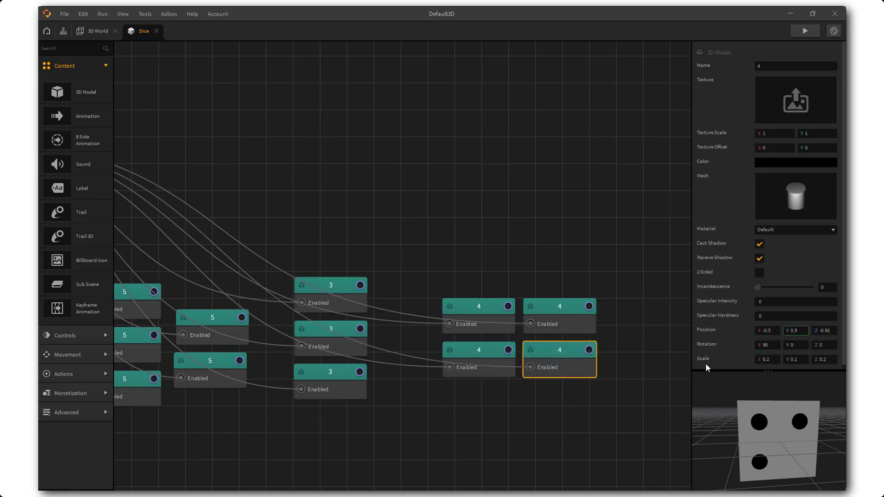
click(606, 367)
drag(714, 413, 773, 458)
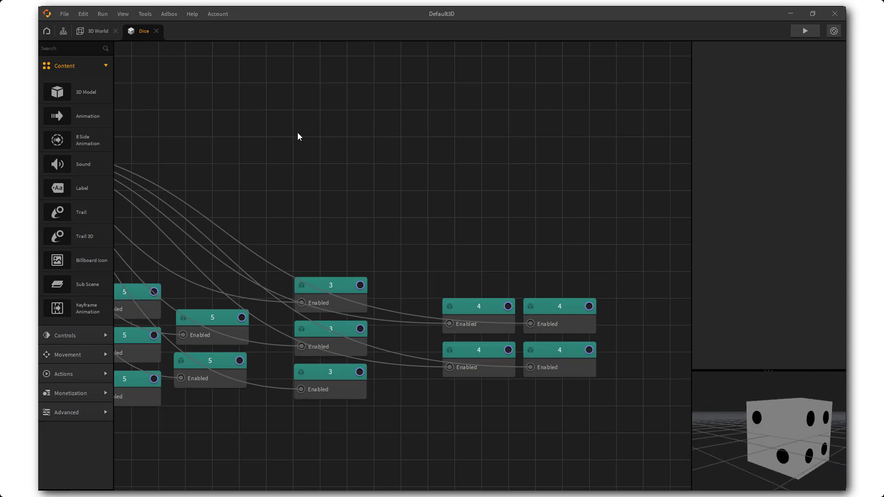
Switch to the 3D World scene and examine the dice from closer up.
click(79, 32)
right_drag(424, 252, 393, 236)
scroll(454, 244, up, 5)
right_drag(514, 245, 414, 250)
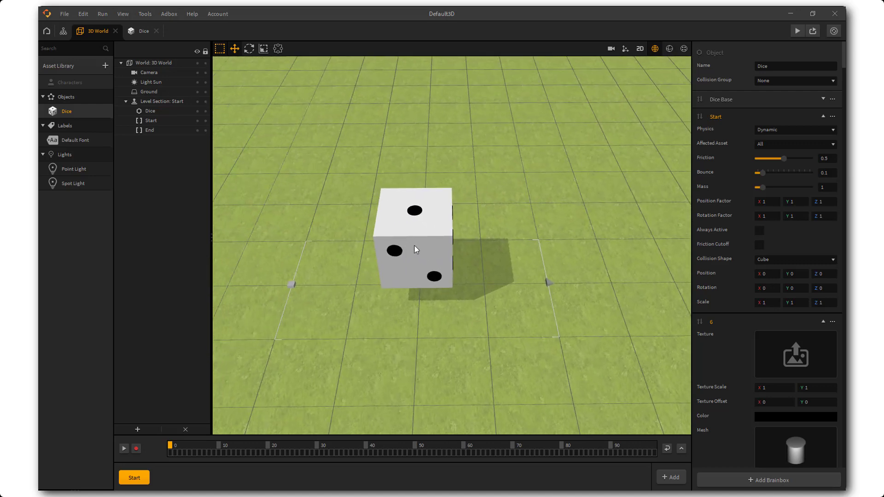